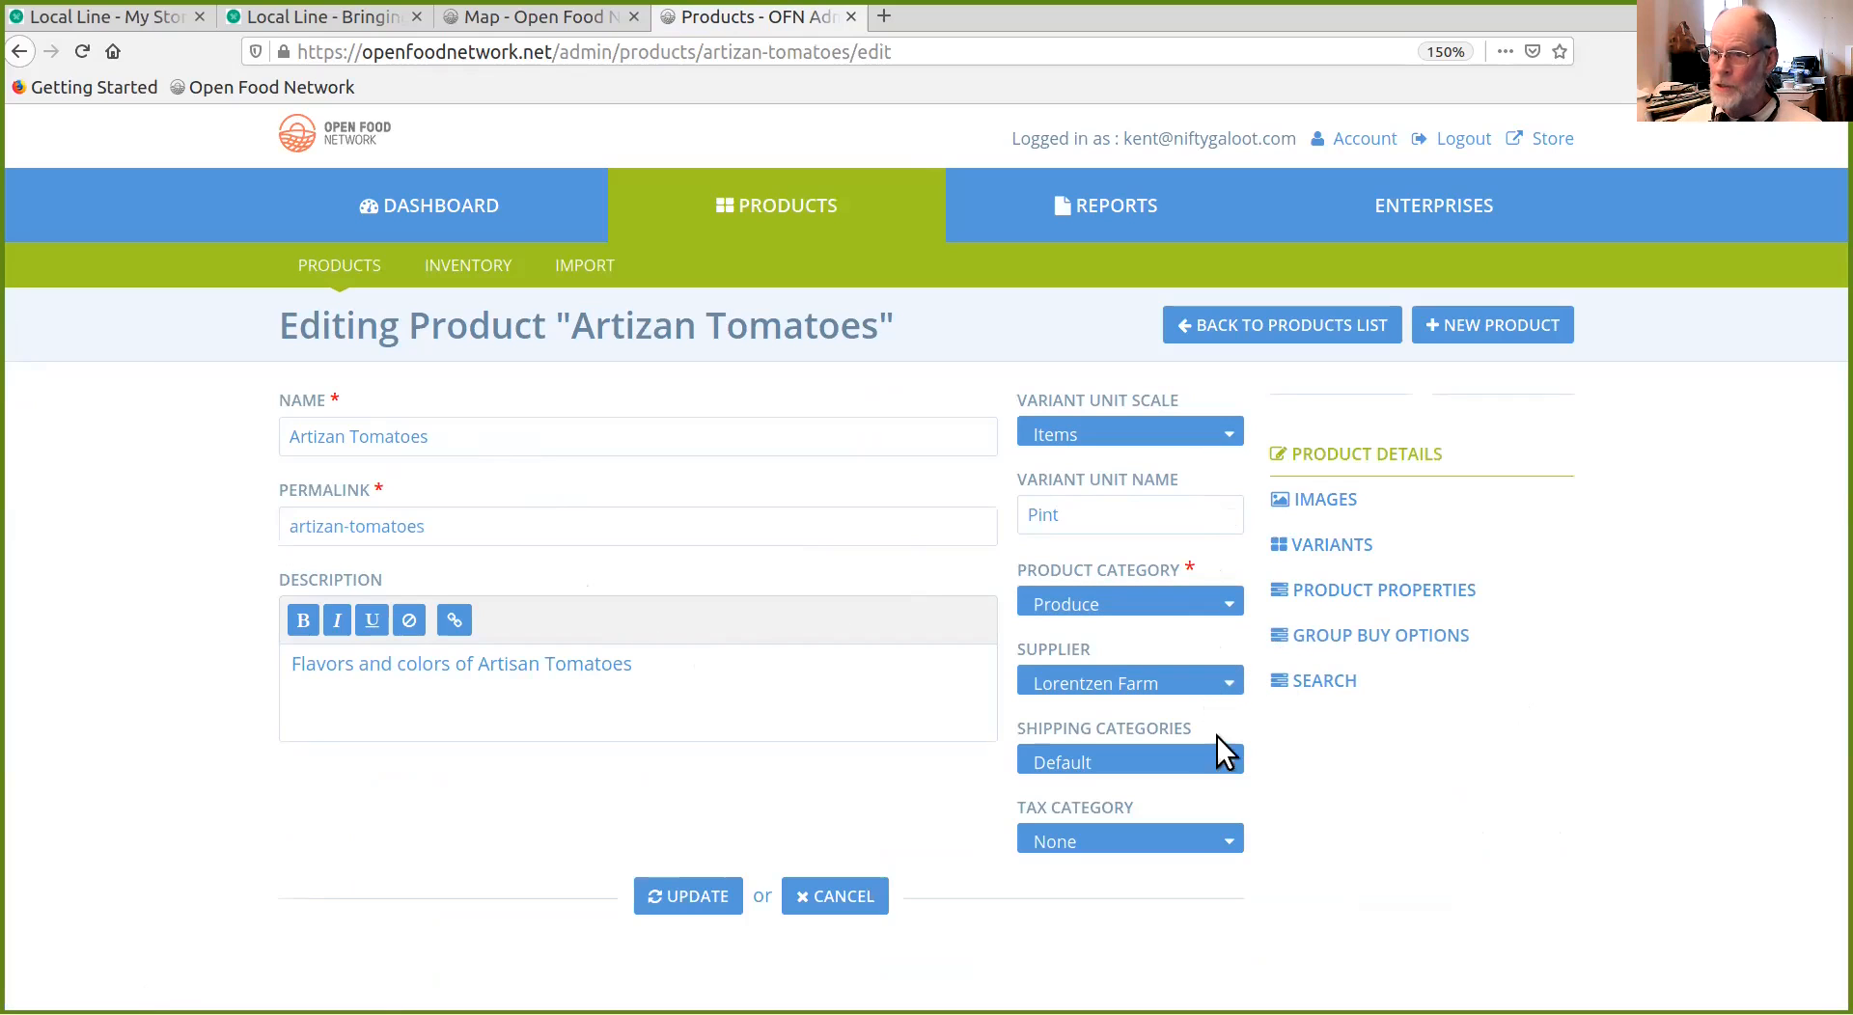
# Step: Review the Artizan Tomatoes product's images, product properties, group buy options and search settings, leaving them without changes
pyautogui.click(1329, 502)
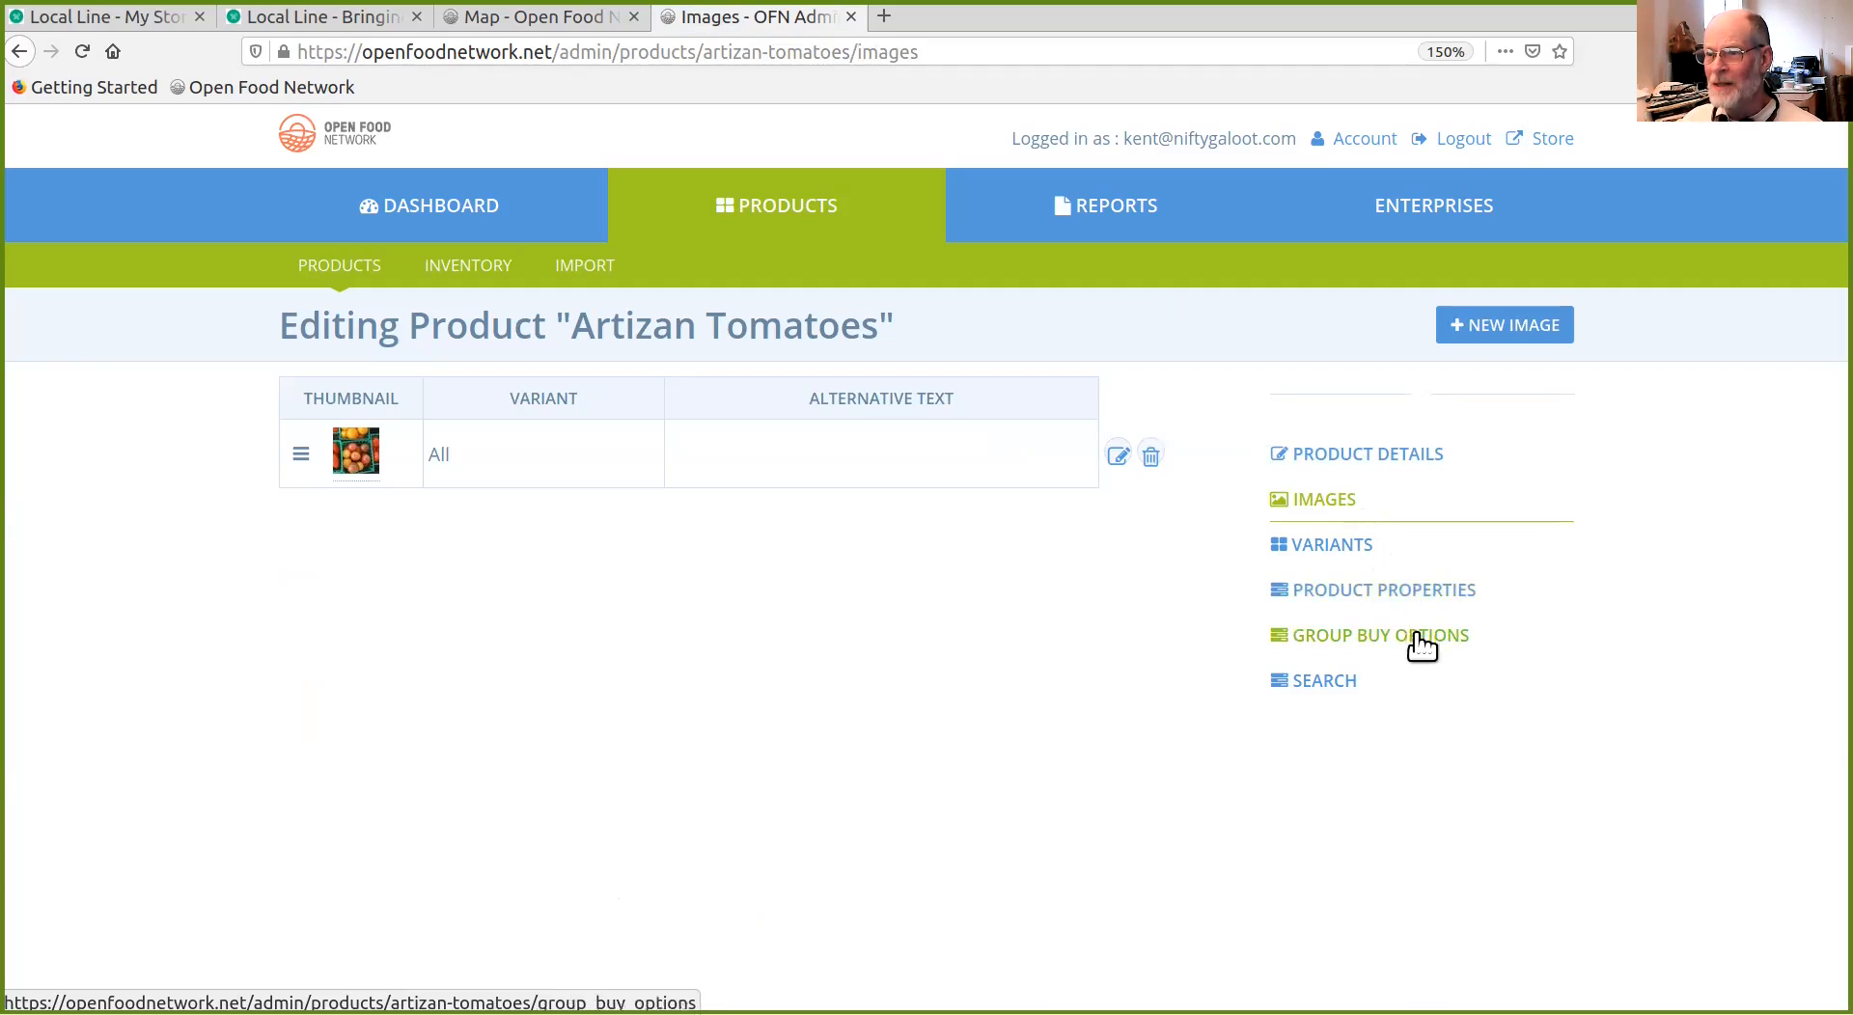
pyautogui.click(1381, 591)
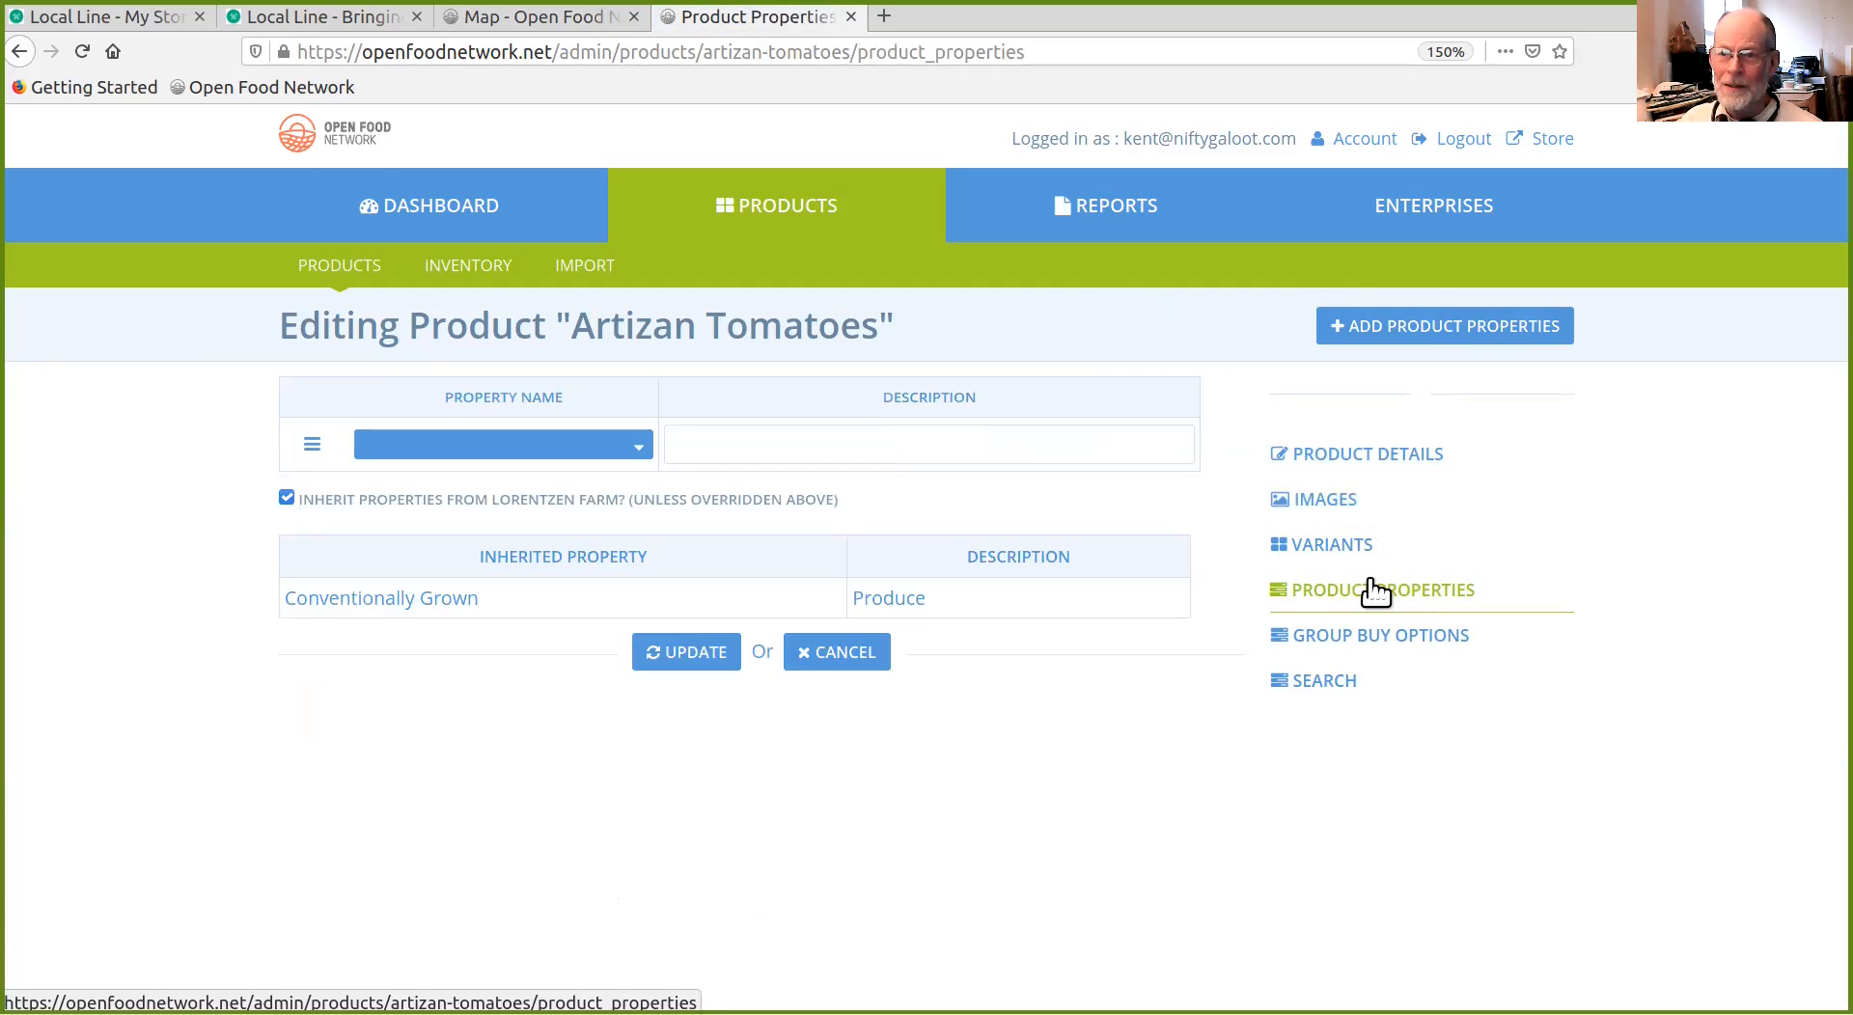
pyautogui.click(1393, 636)
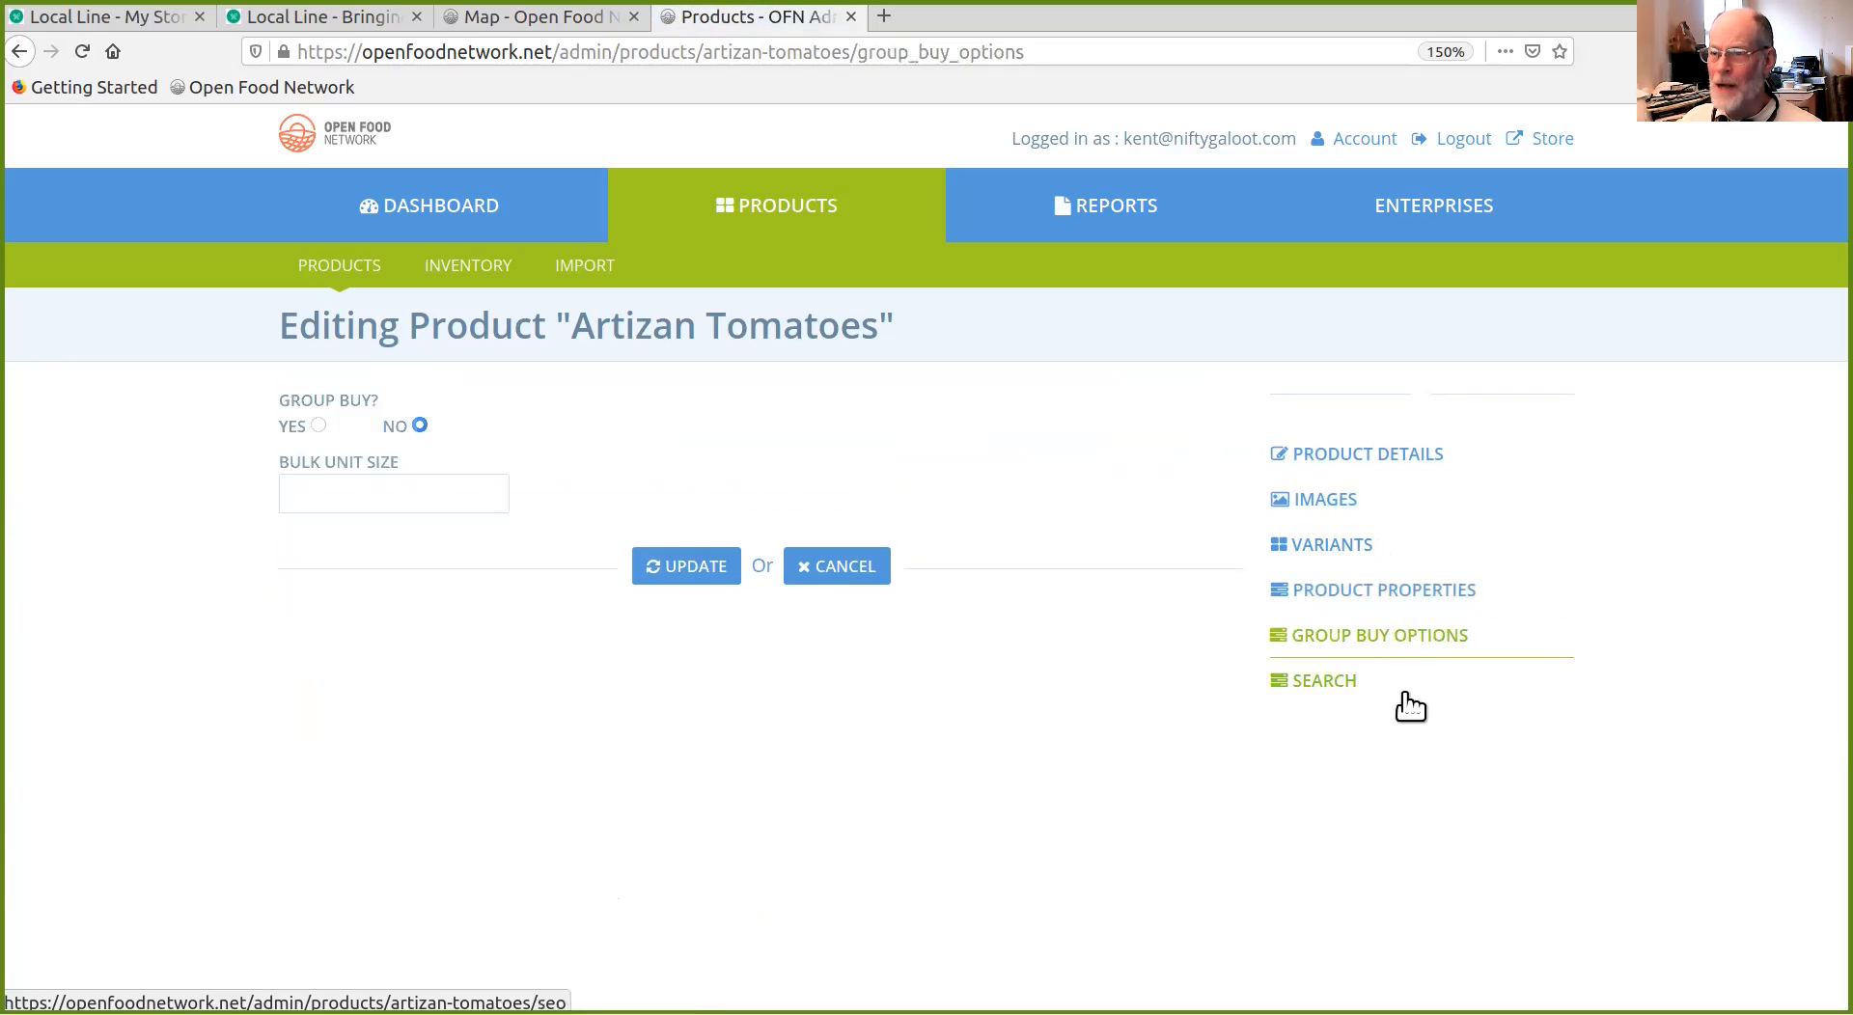
pyautogui.click(1329, 685)
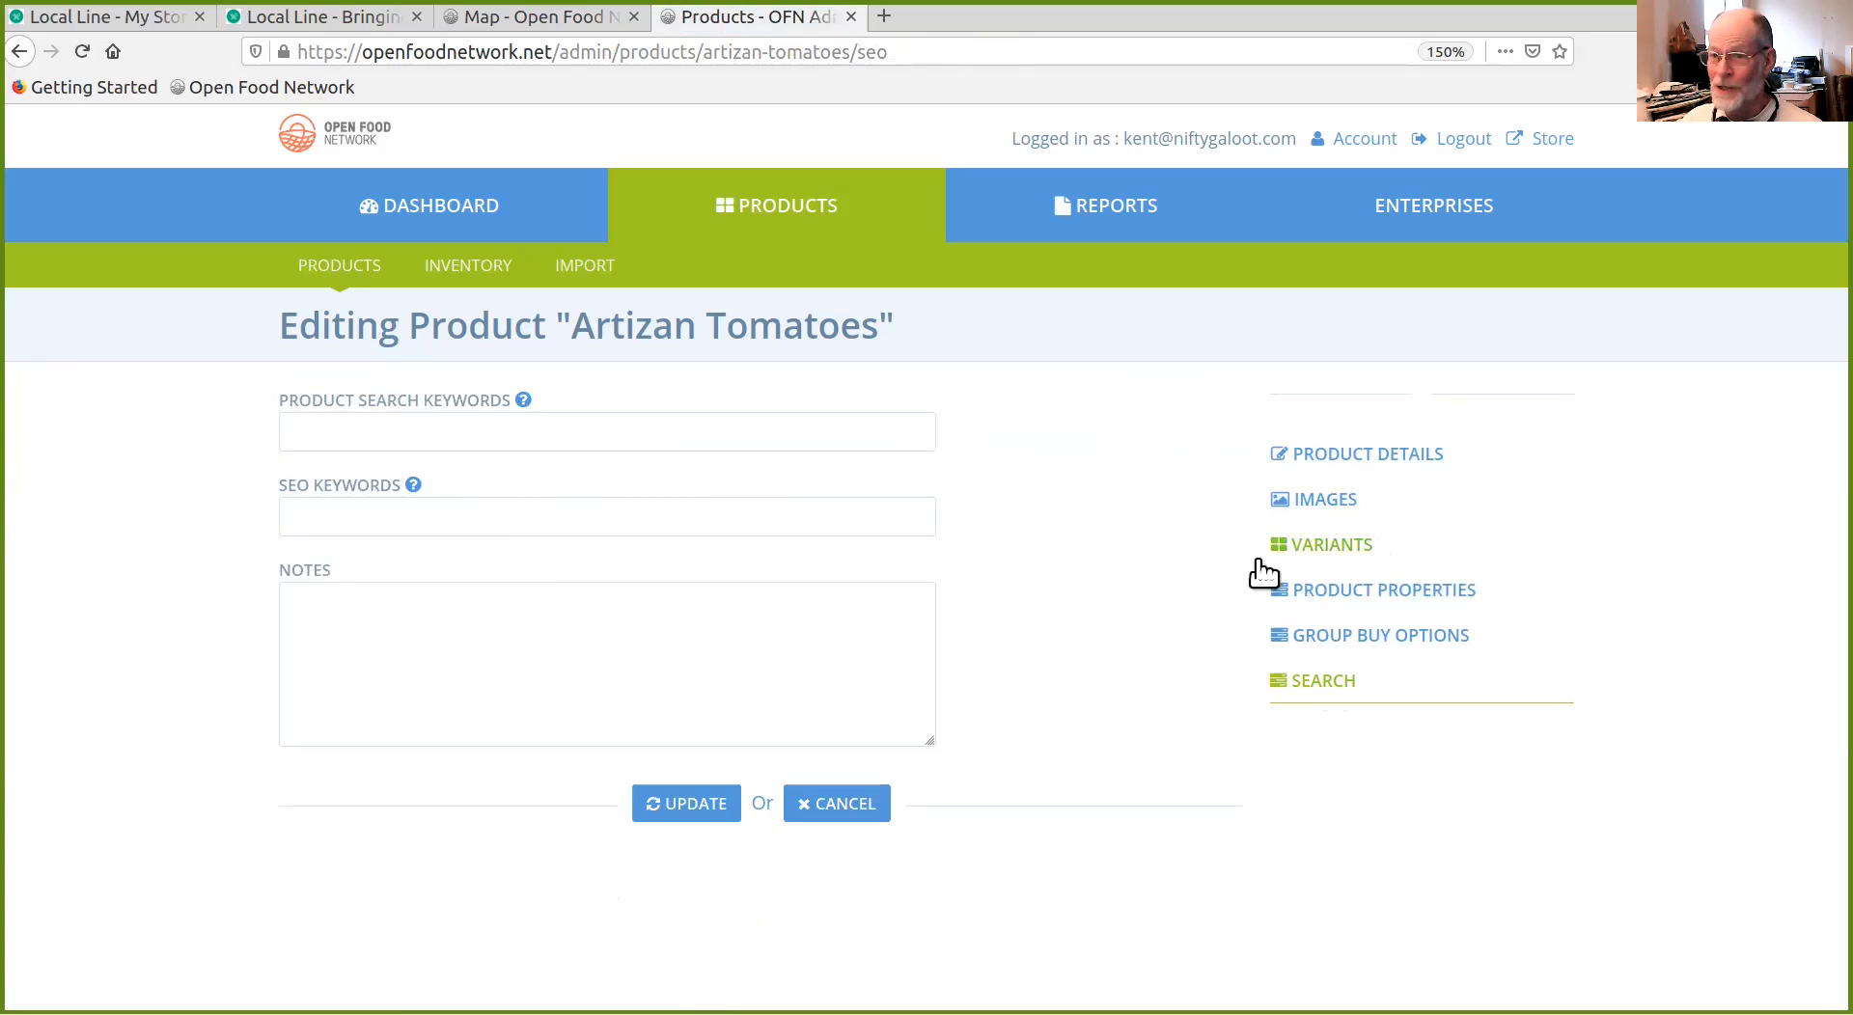
pyautogui.click(842, 805)
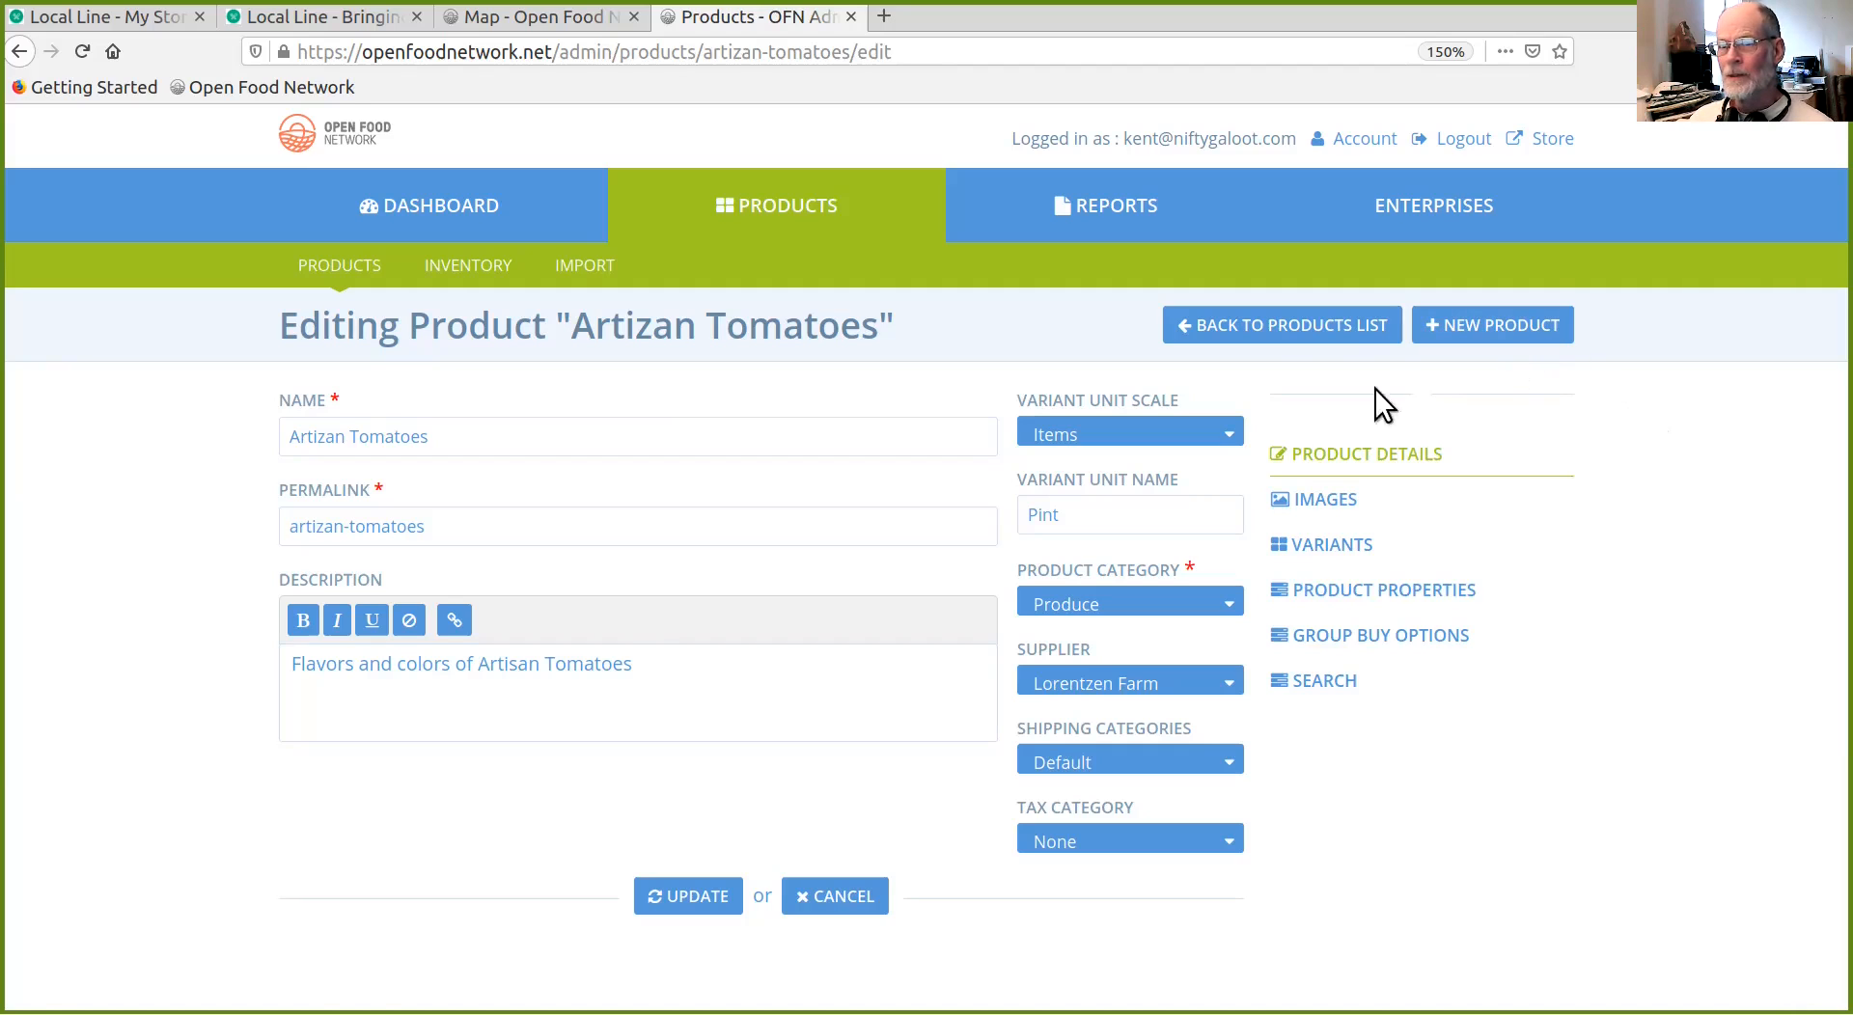
# Step: Return to the products list and duplicate the Artizan Tomatoes product
pyautogui.click(1298, 334)
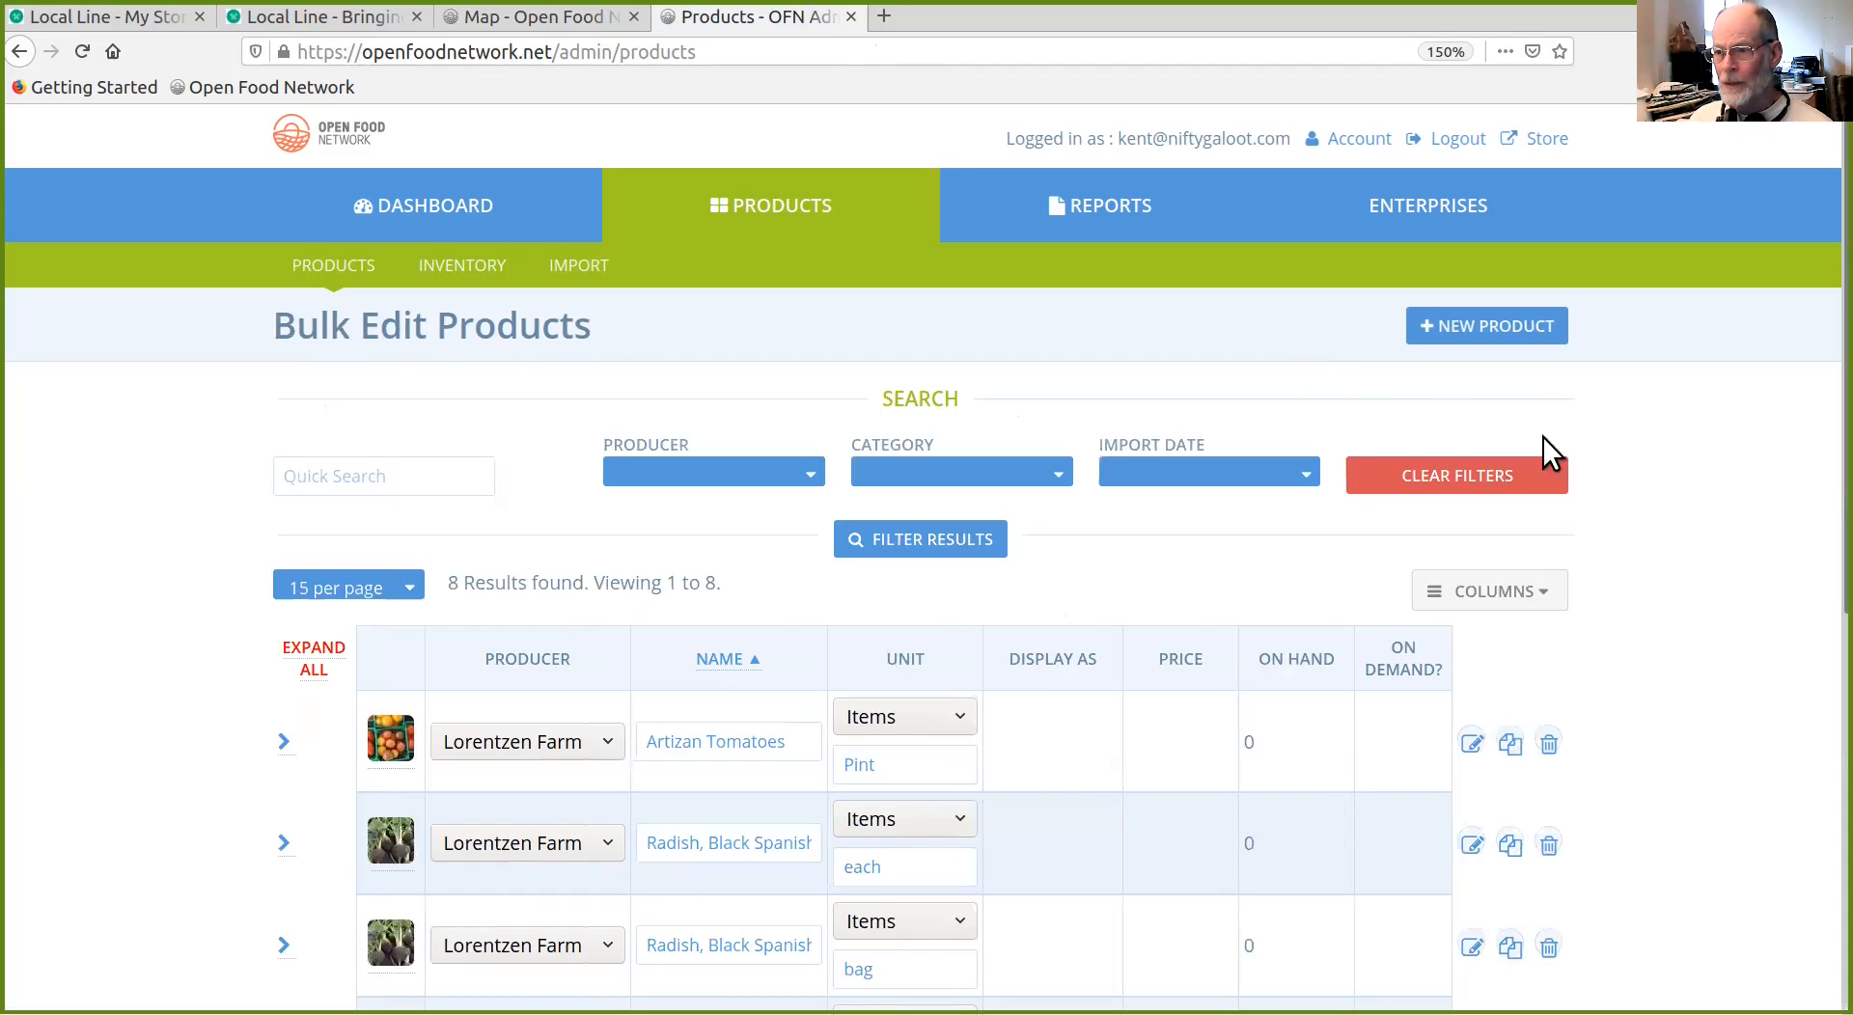
pyautogui.scroll(-4, 1739, 691)
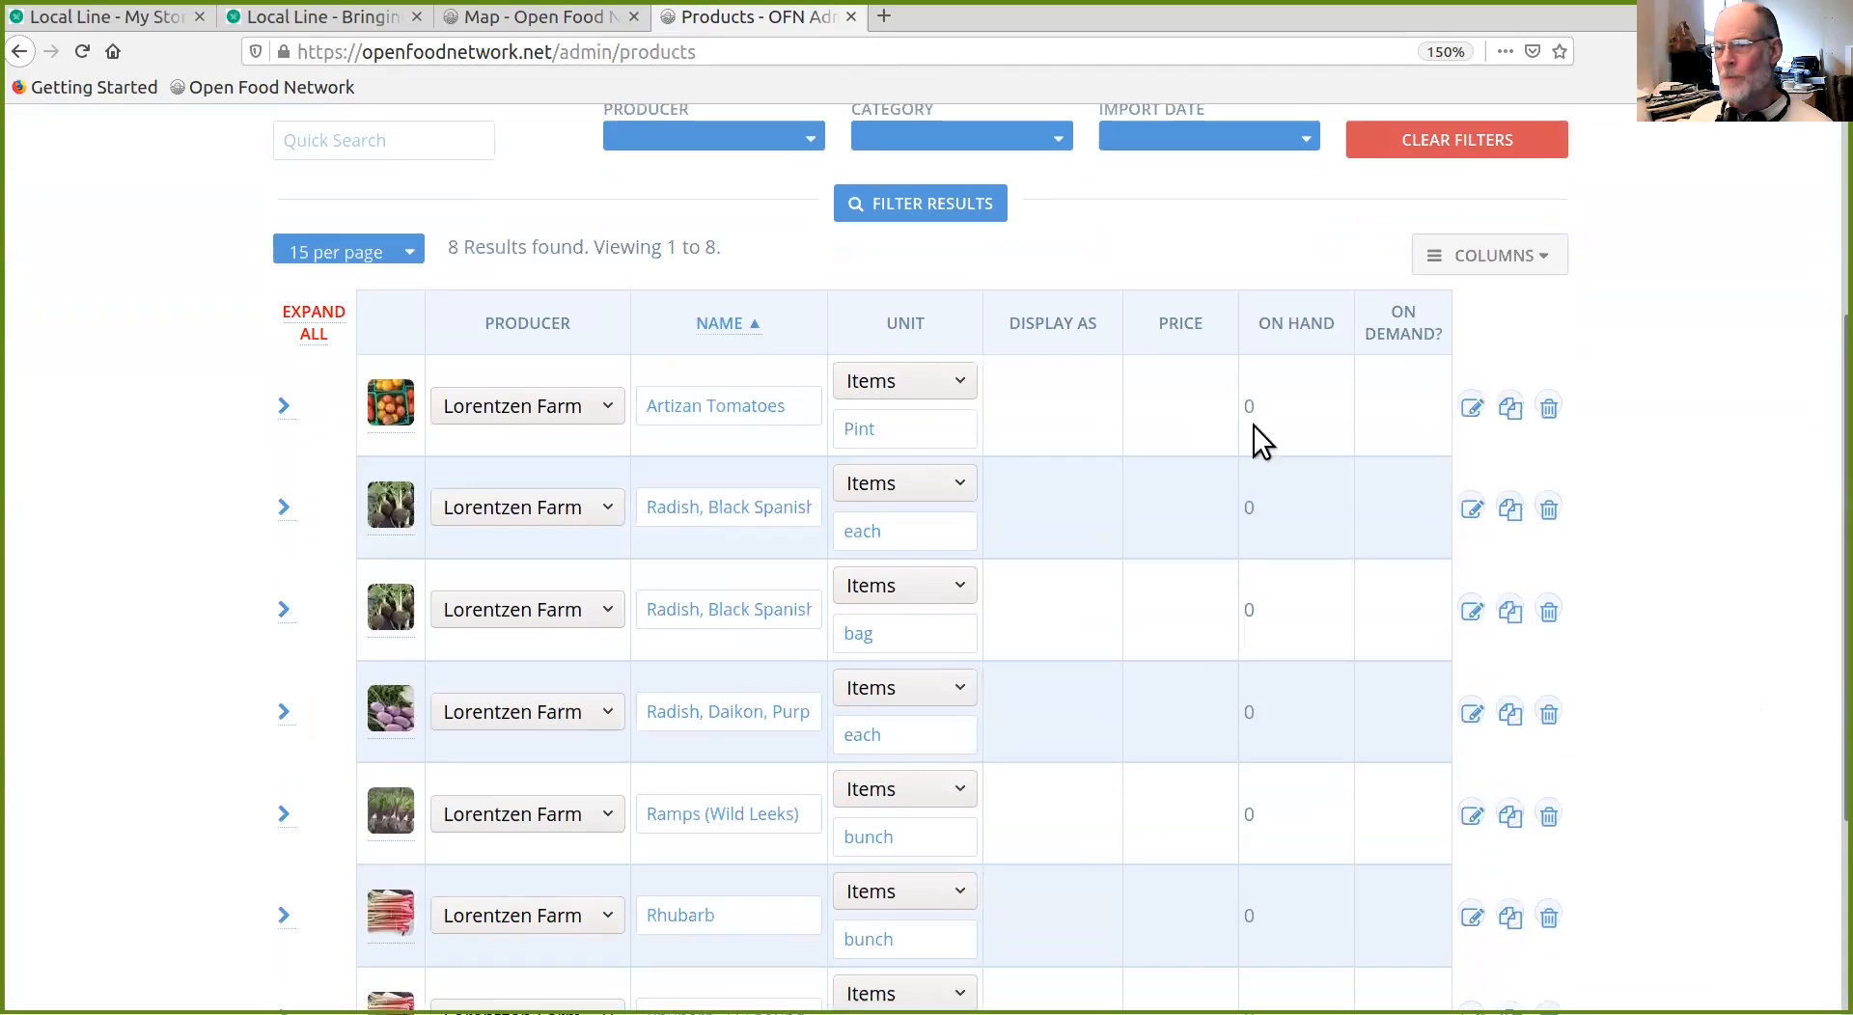
pyautogui.click(1509, 407)
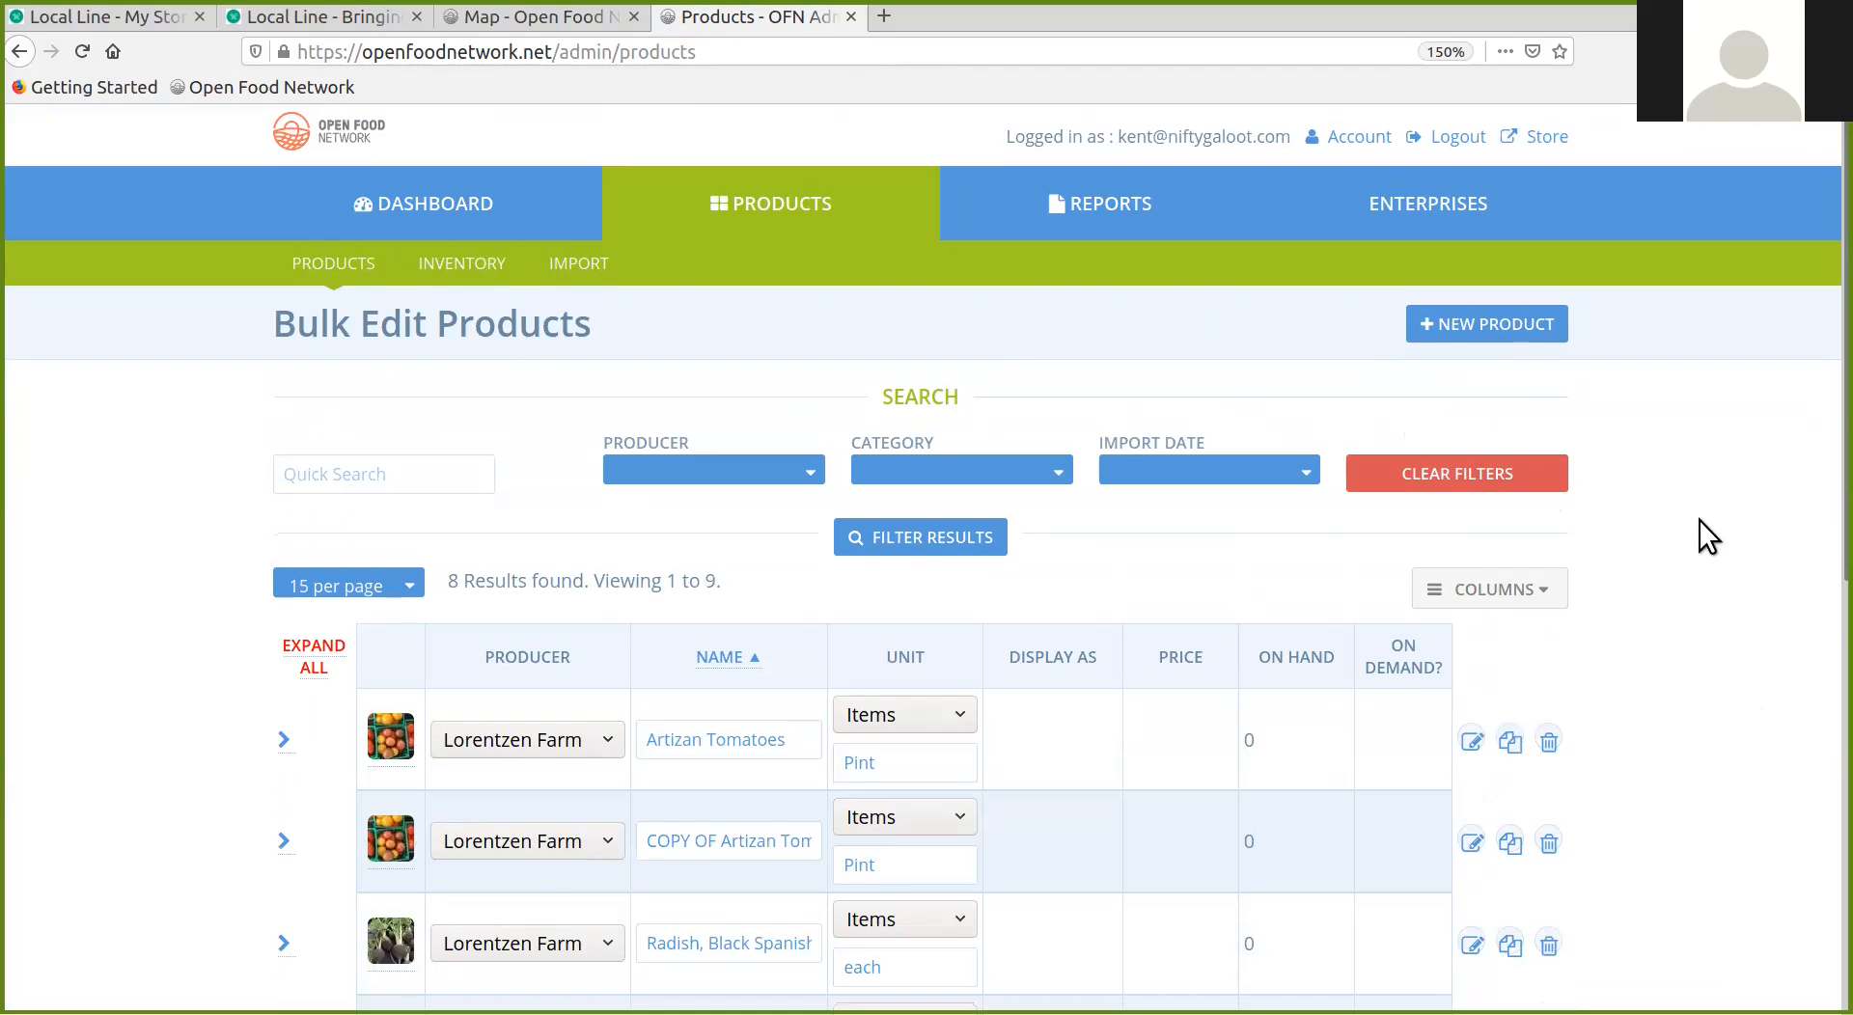
# Step: Open the copied Artizan Tomatoes product for editing, remove "COPY OF" from its name and save it
pyautogui.scroll(-3, 1698, 521)
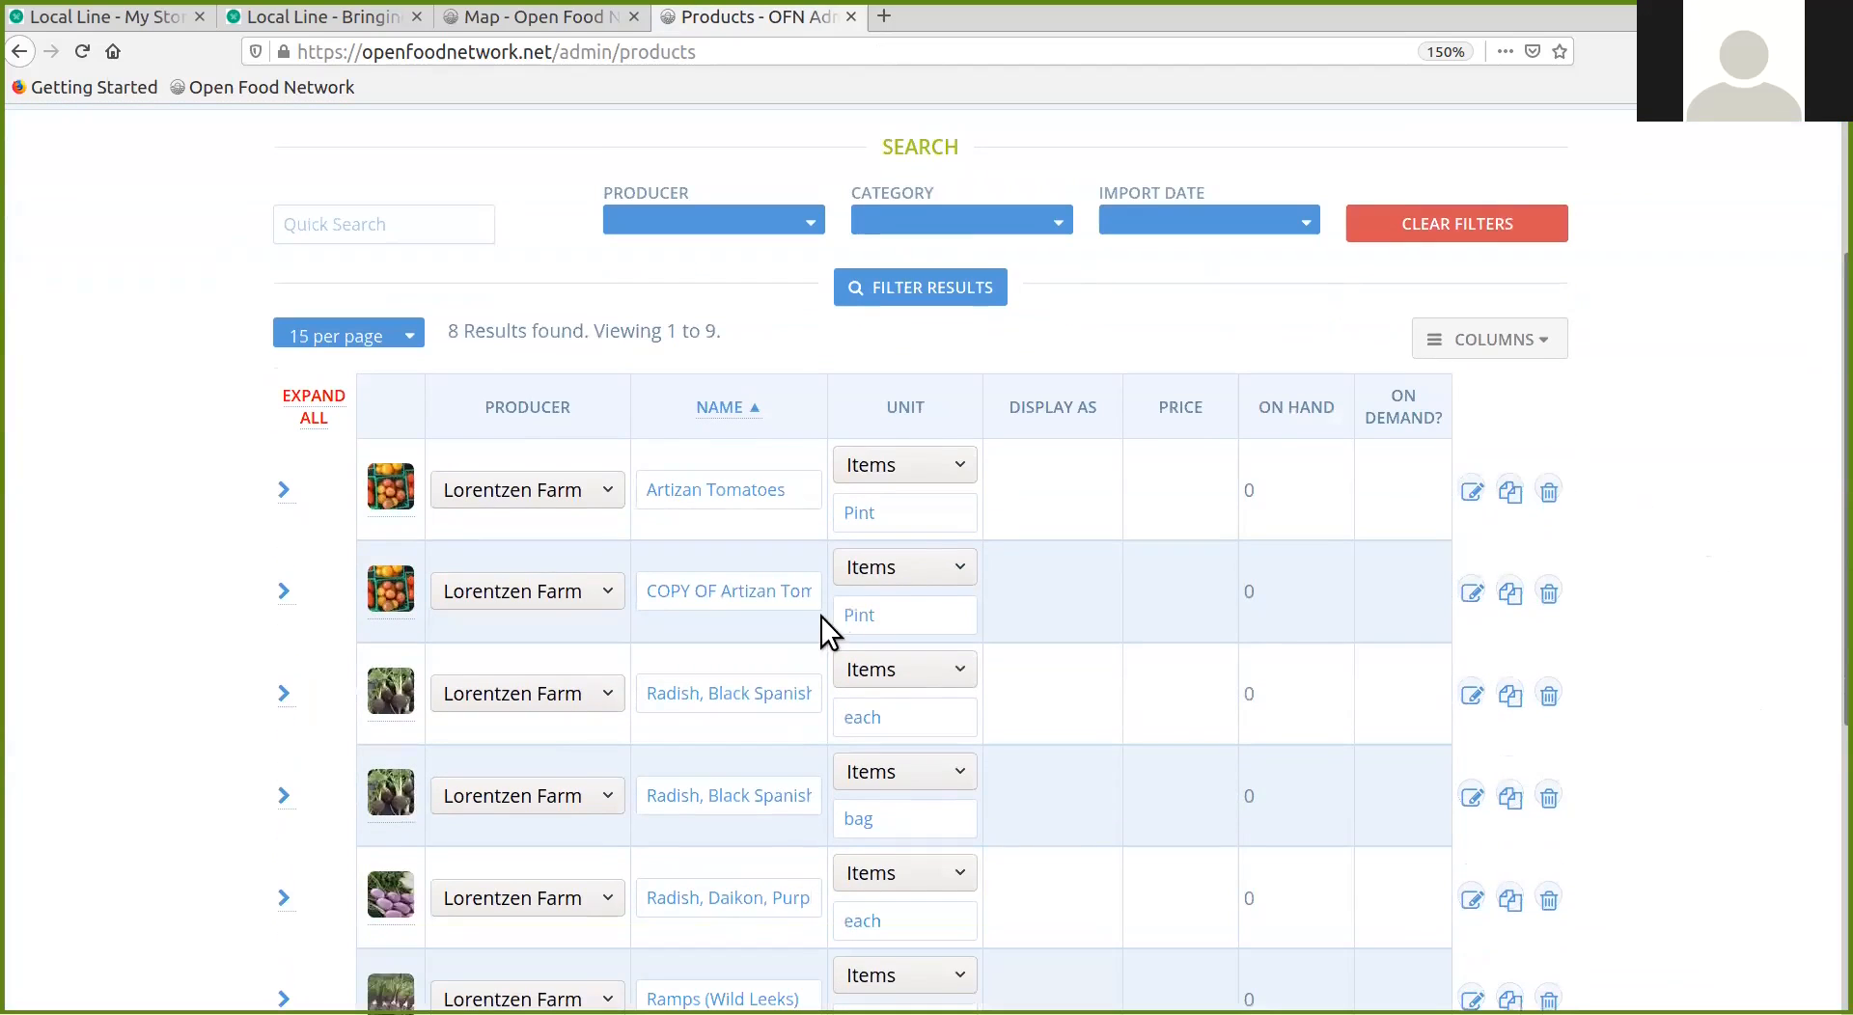
pyautogui.click(1486, 588)
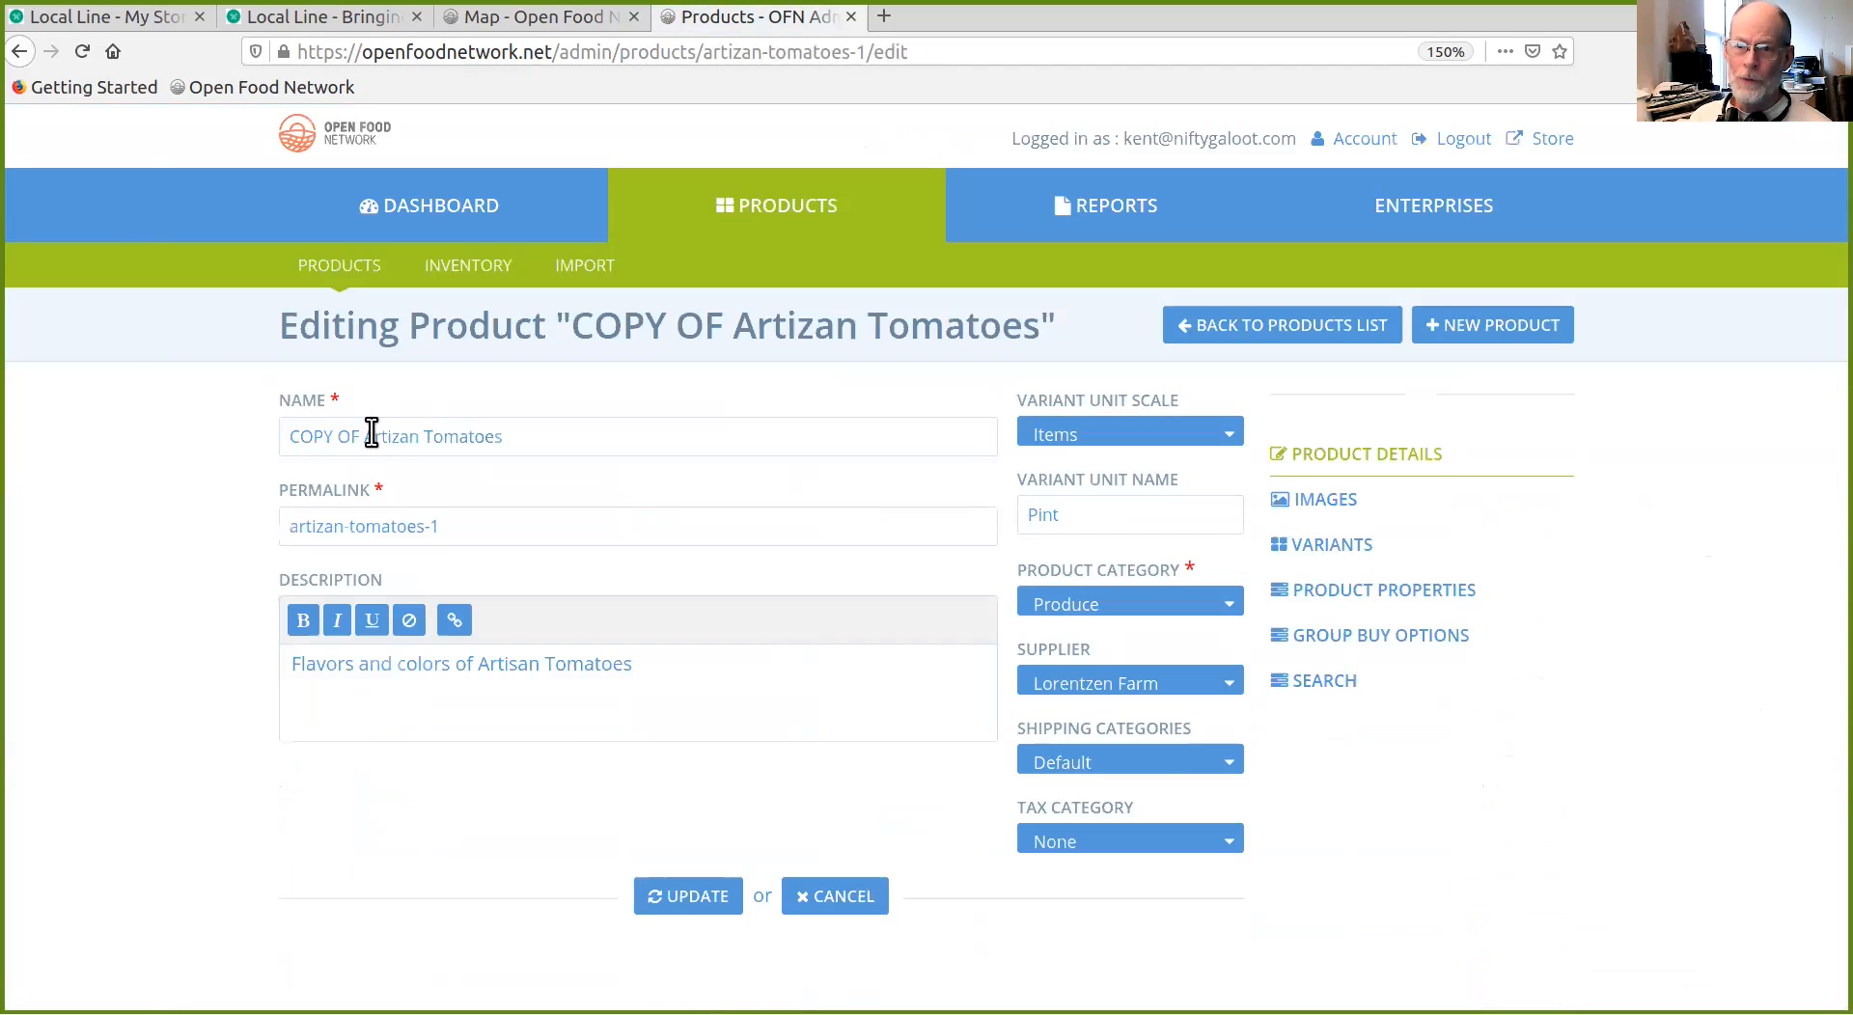
pyautogui.moveTo(365, 434); pyautogui.dragTo(256, 417)
pyautogui.press('BackSpace')
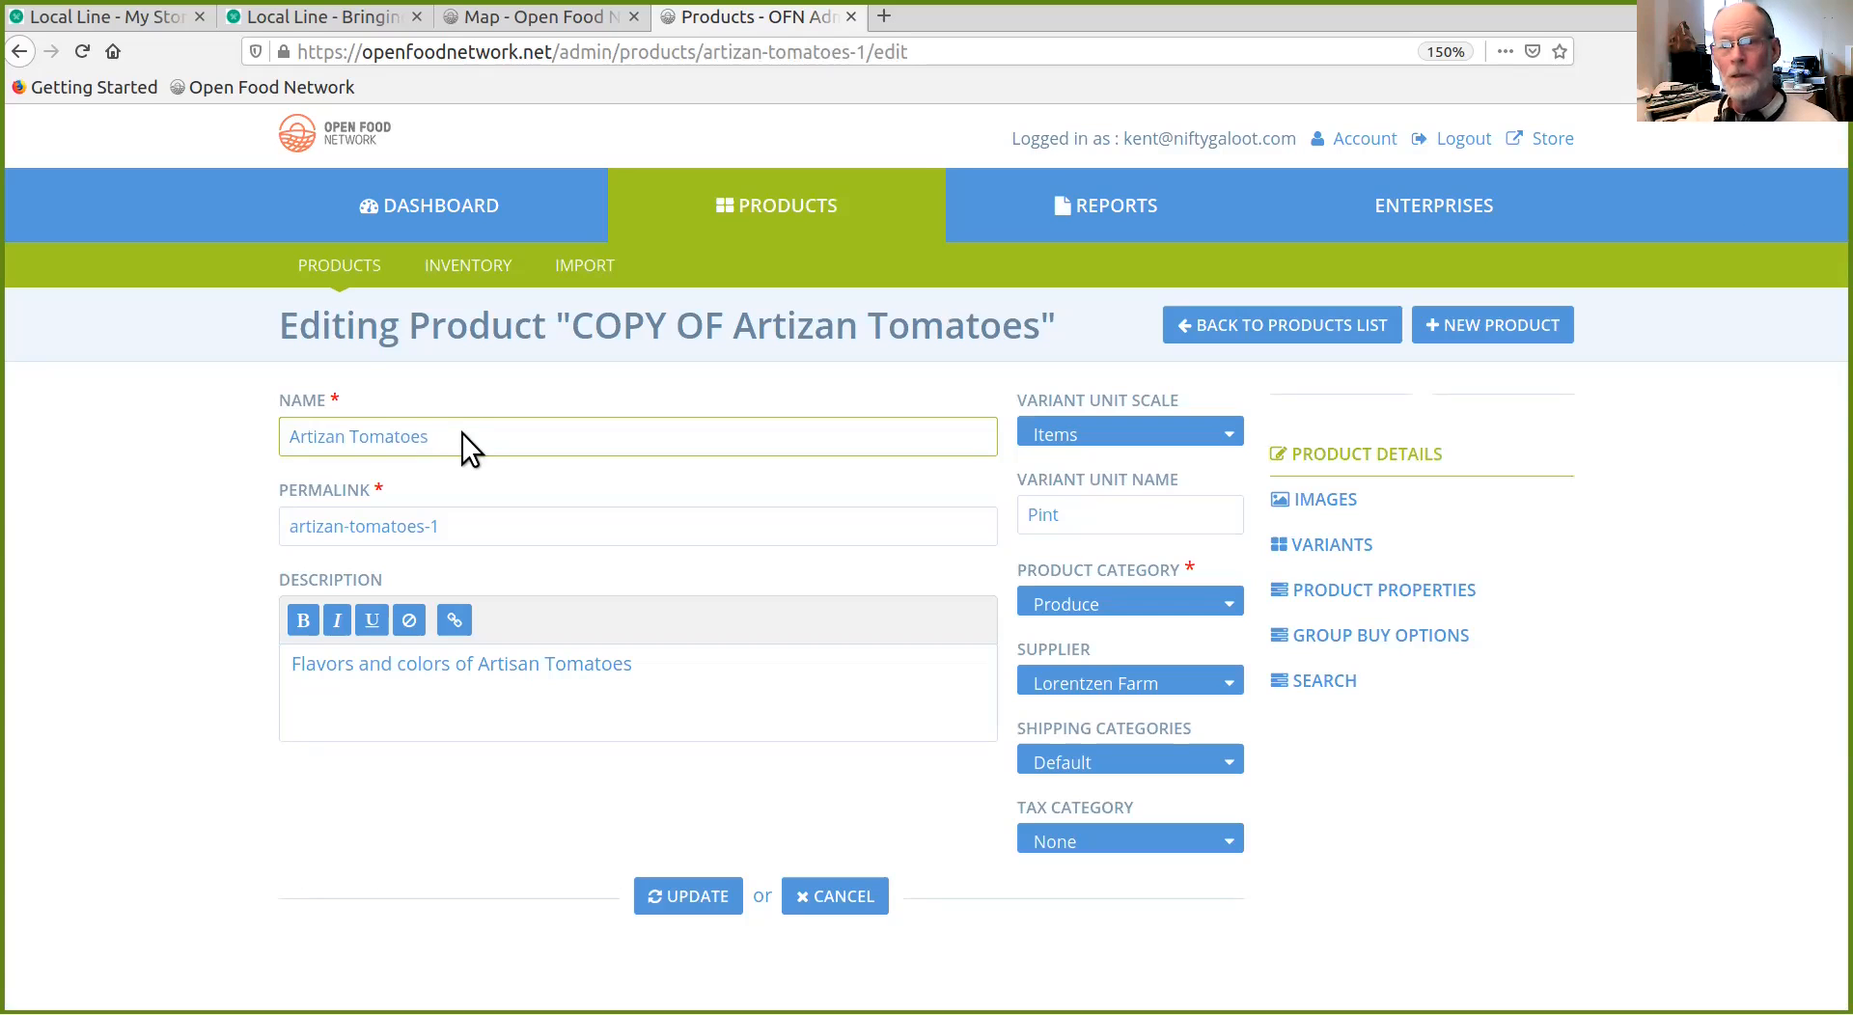
pyautogui.press('Return')
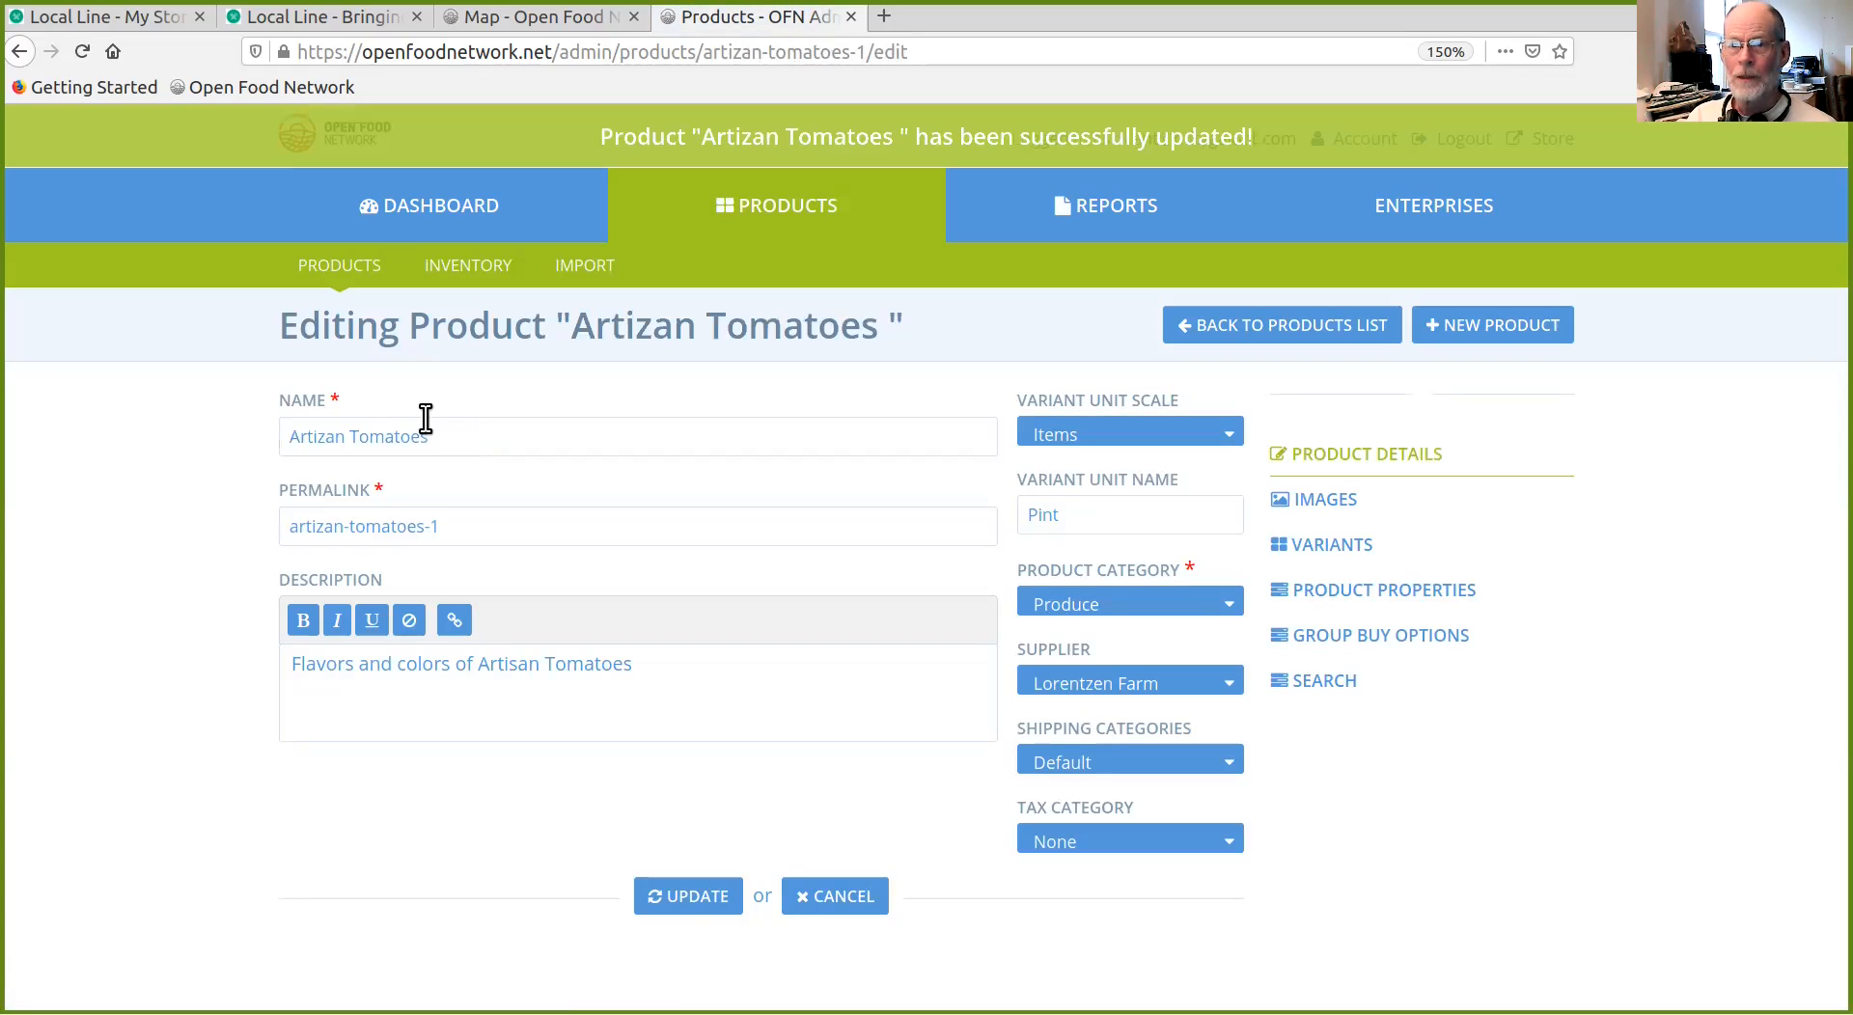
# Step: Append "- 4 Pints" to the duplicated product's name
pyautogui.click(439, 427)
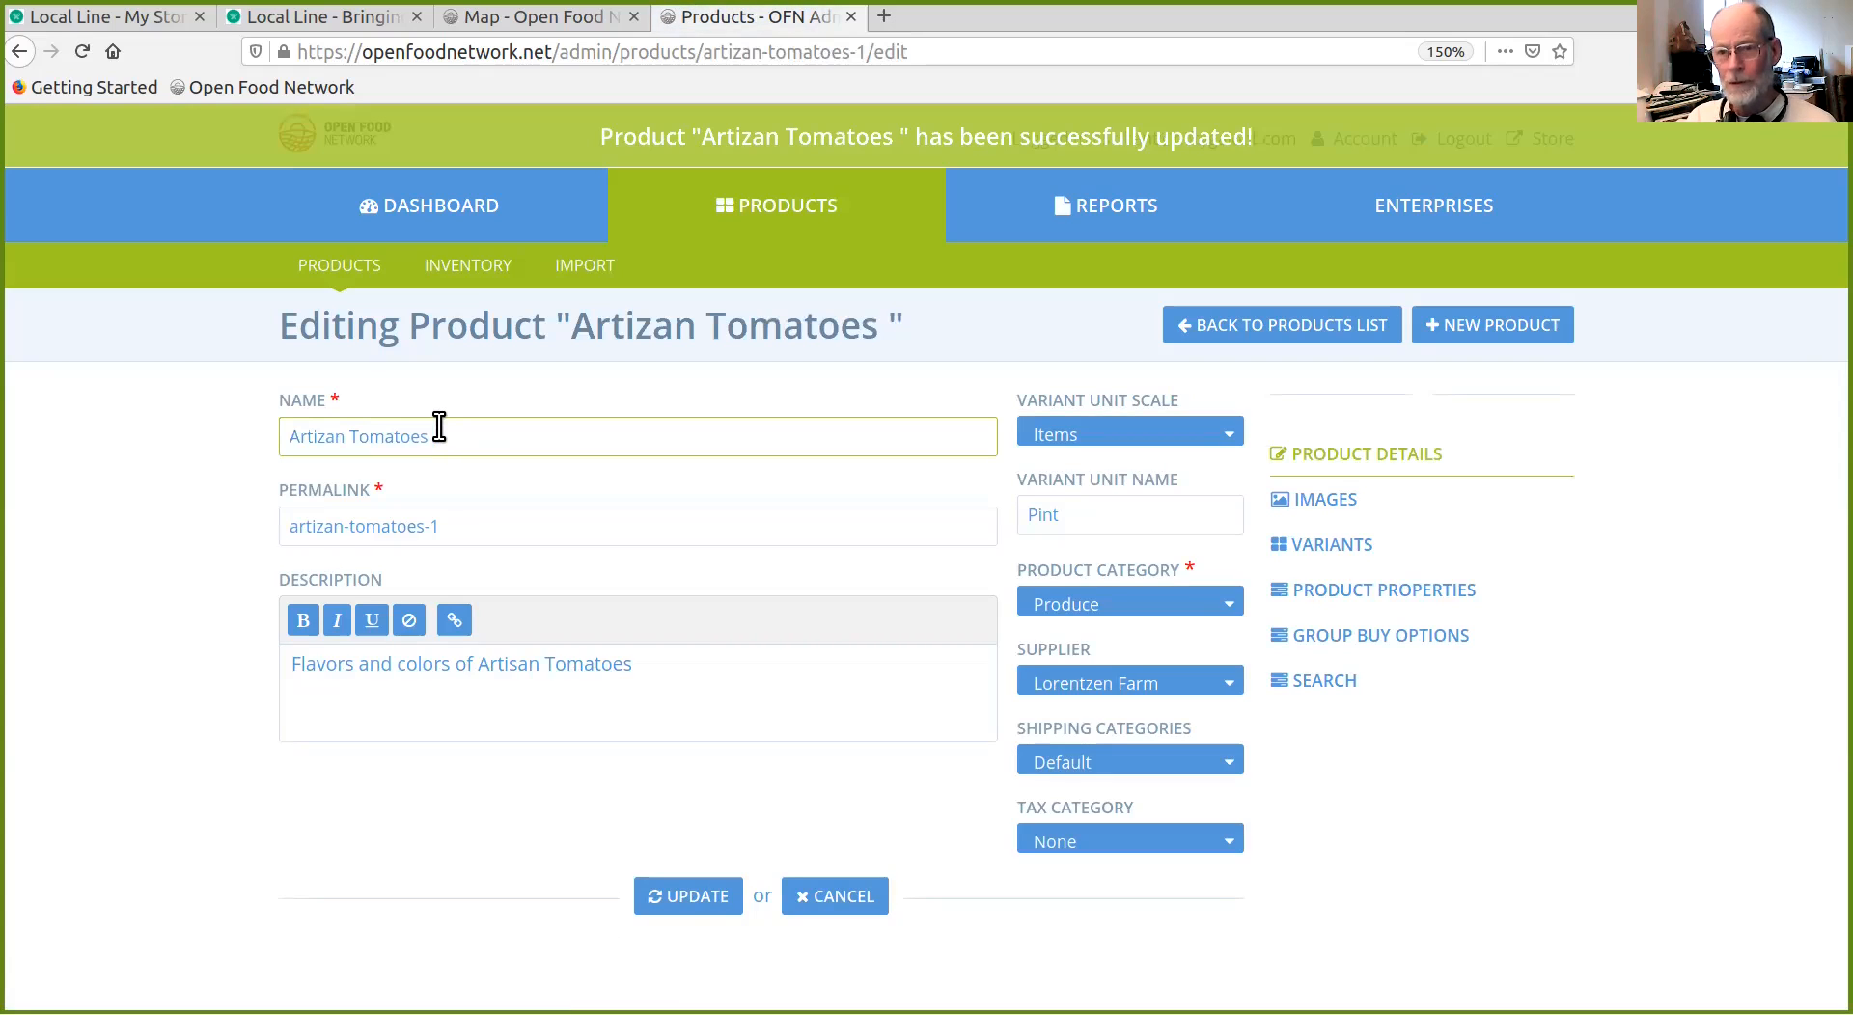
pyautogui.write('-')
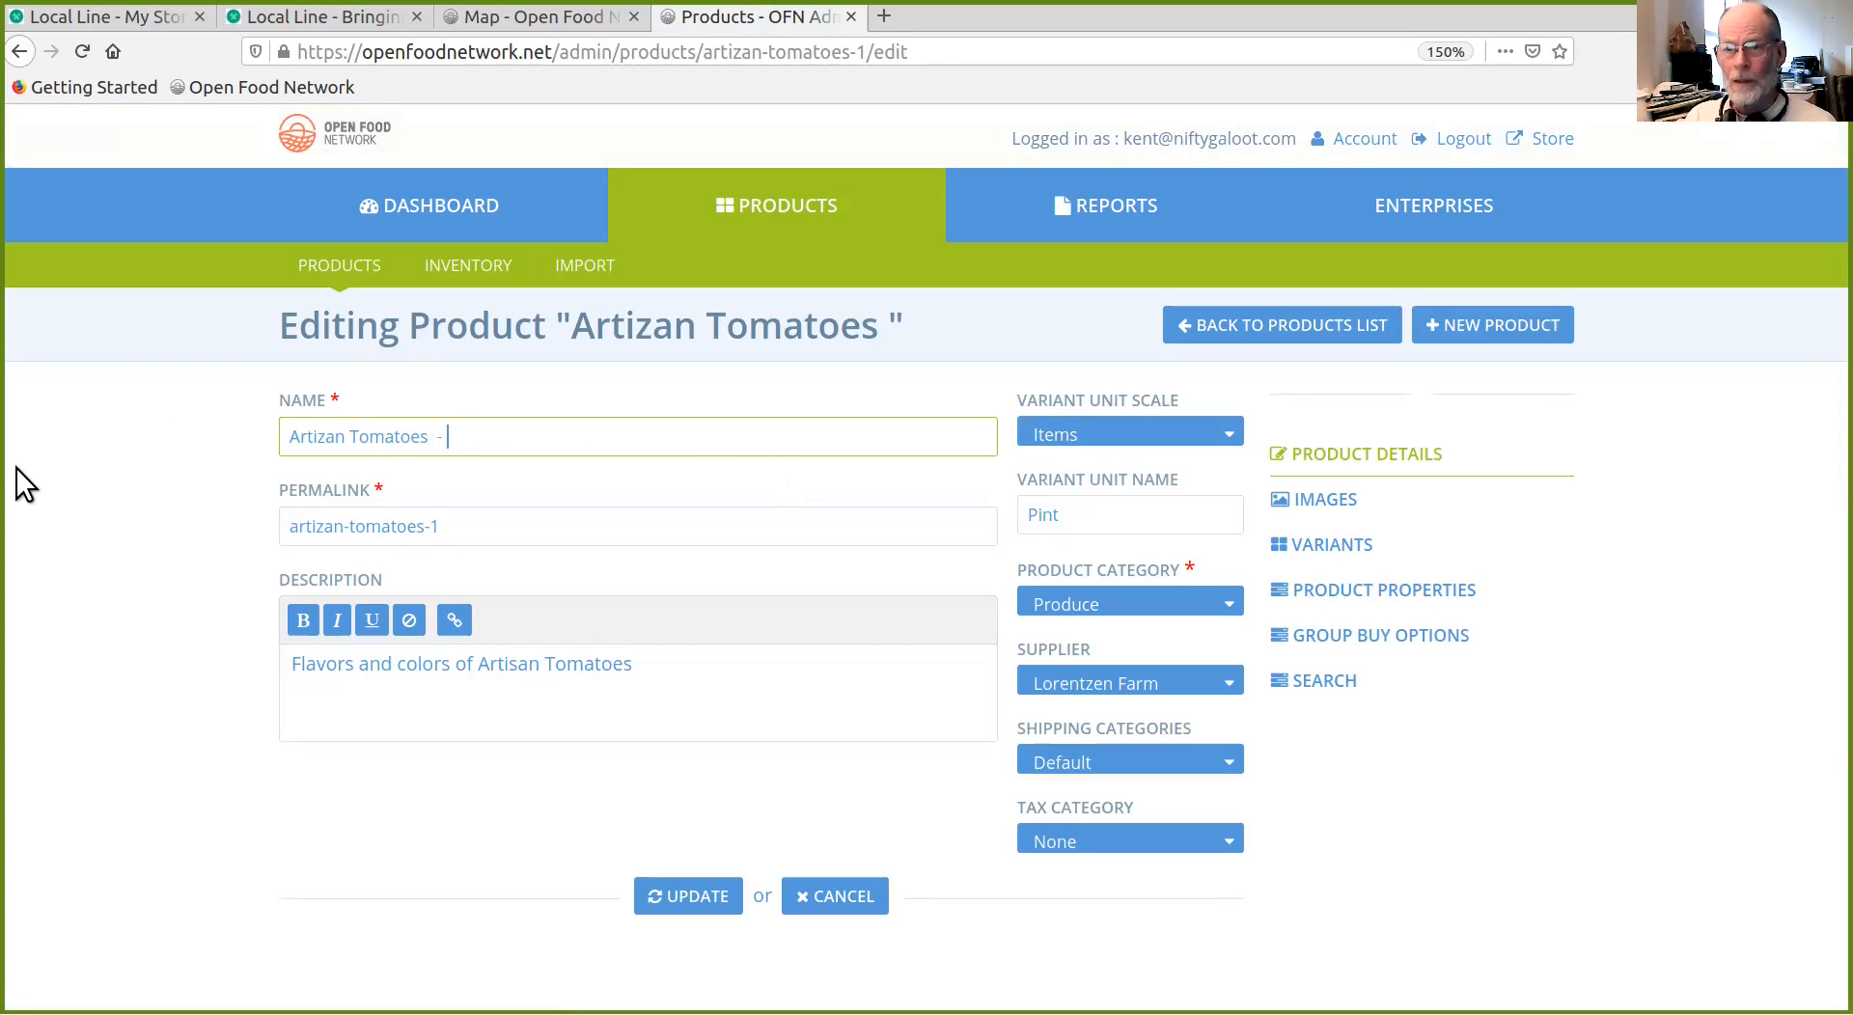
pyautogui.write(' 4')
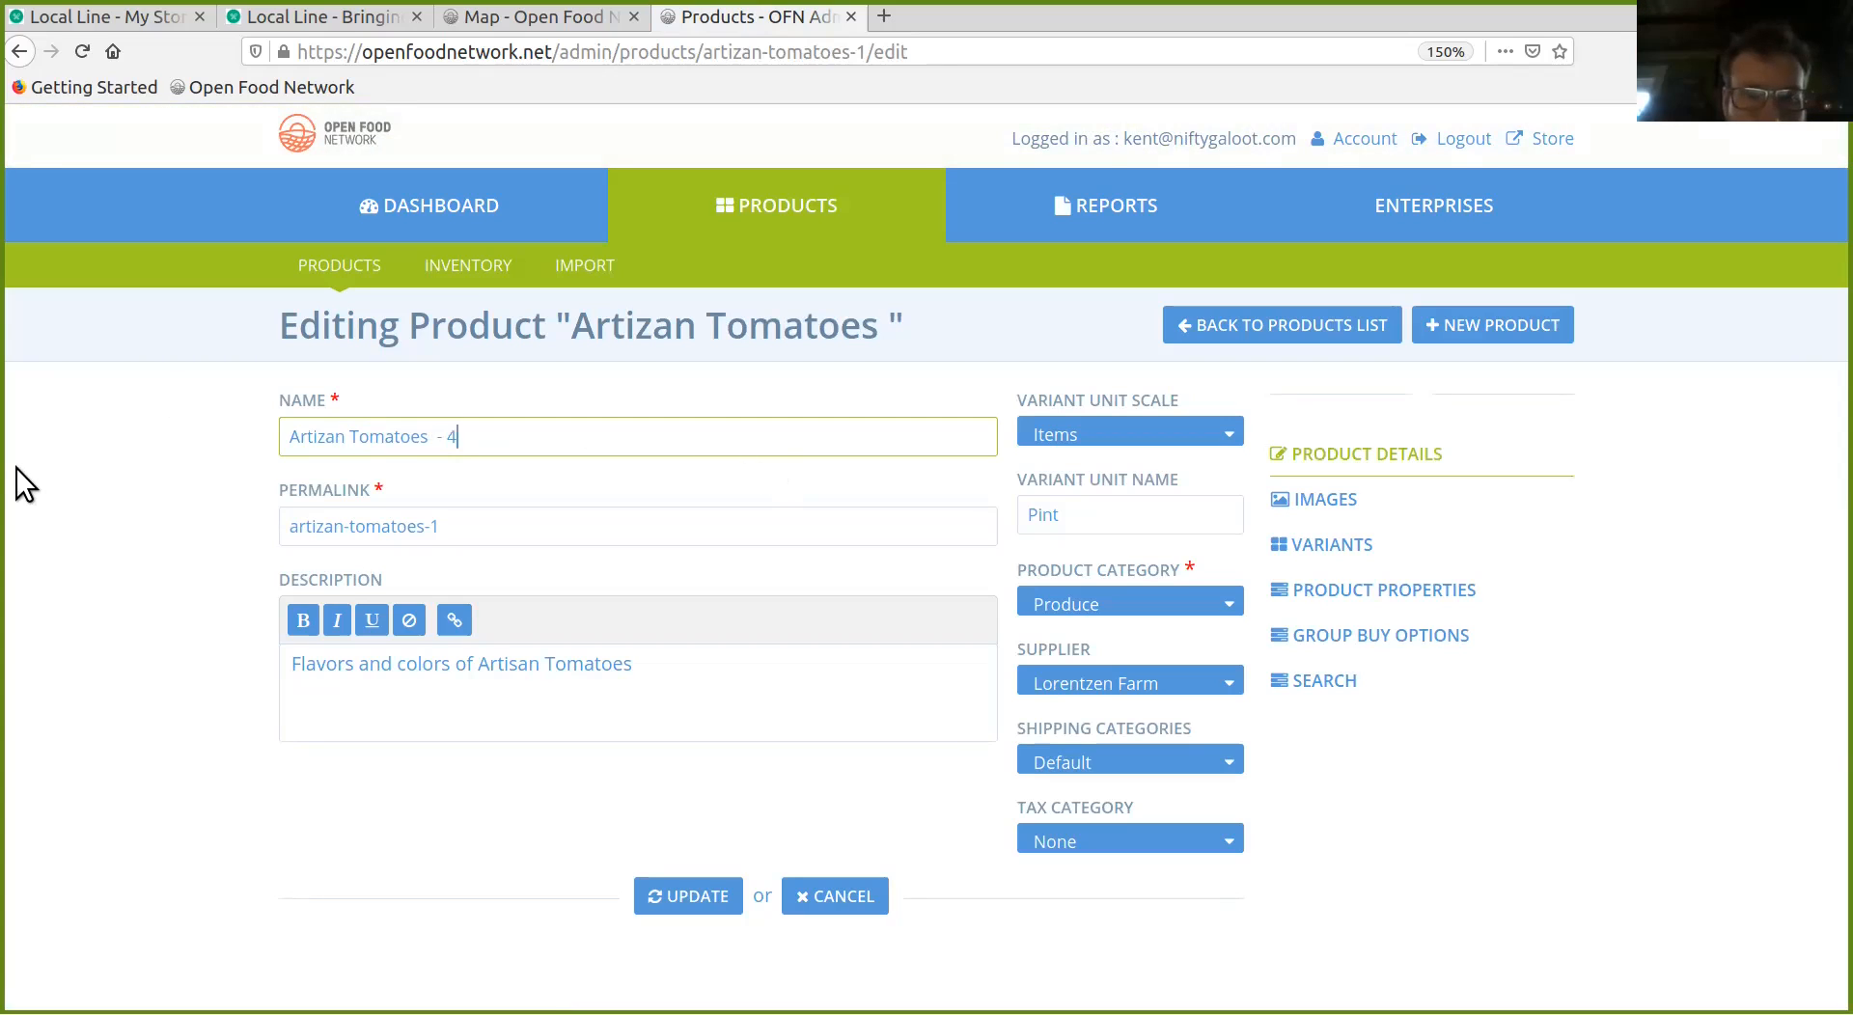
pyautogui.write(' Pints')
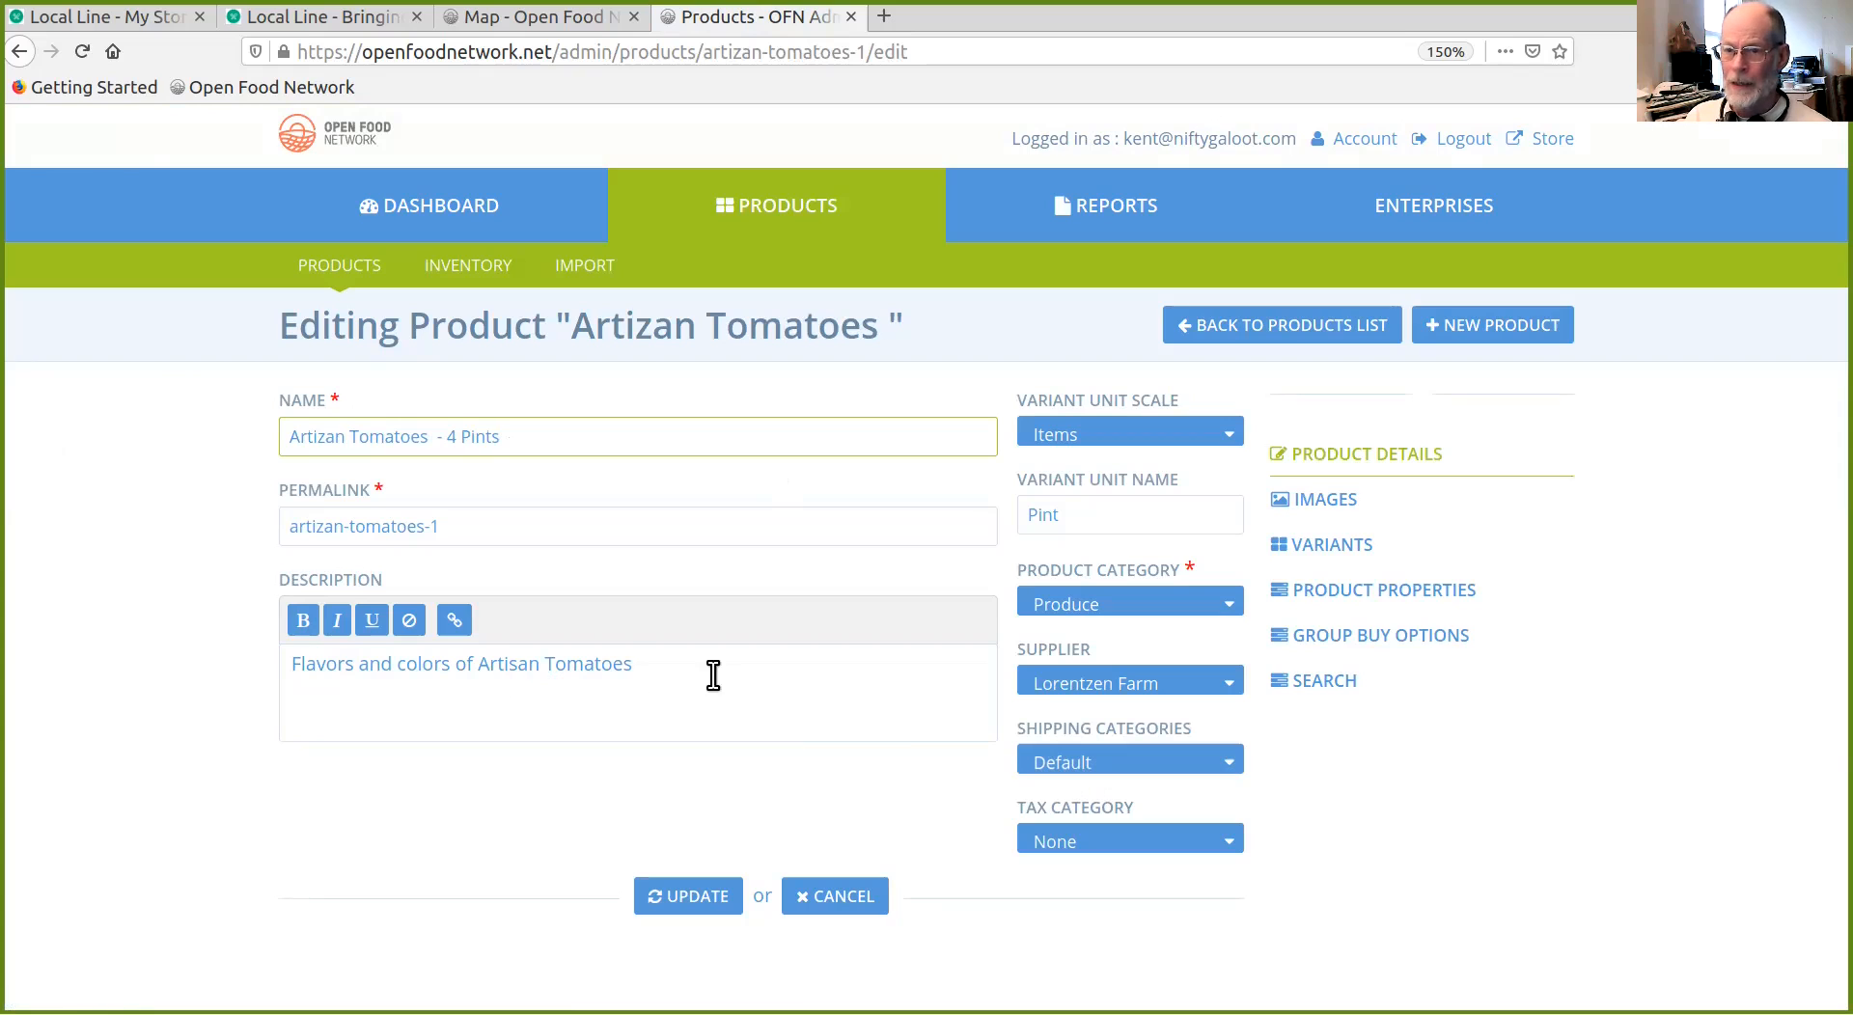
# Step: Insert "4- Pints" at the start of the duplicated product's description
pyautogui.click(286, 663)
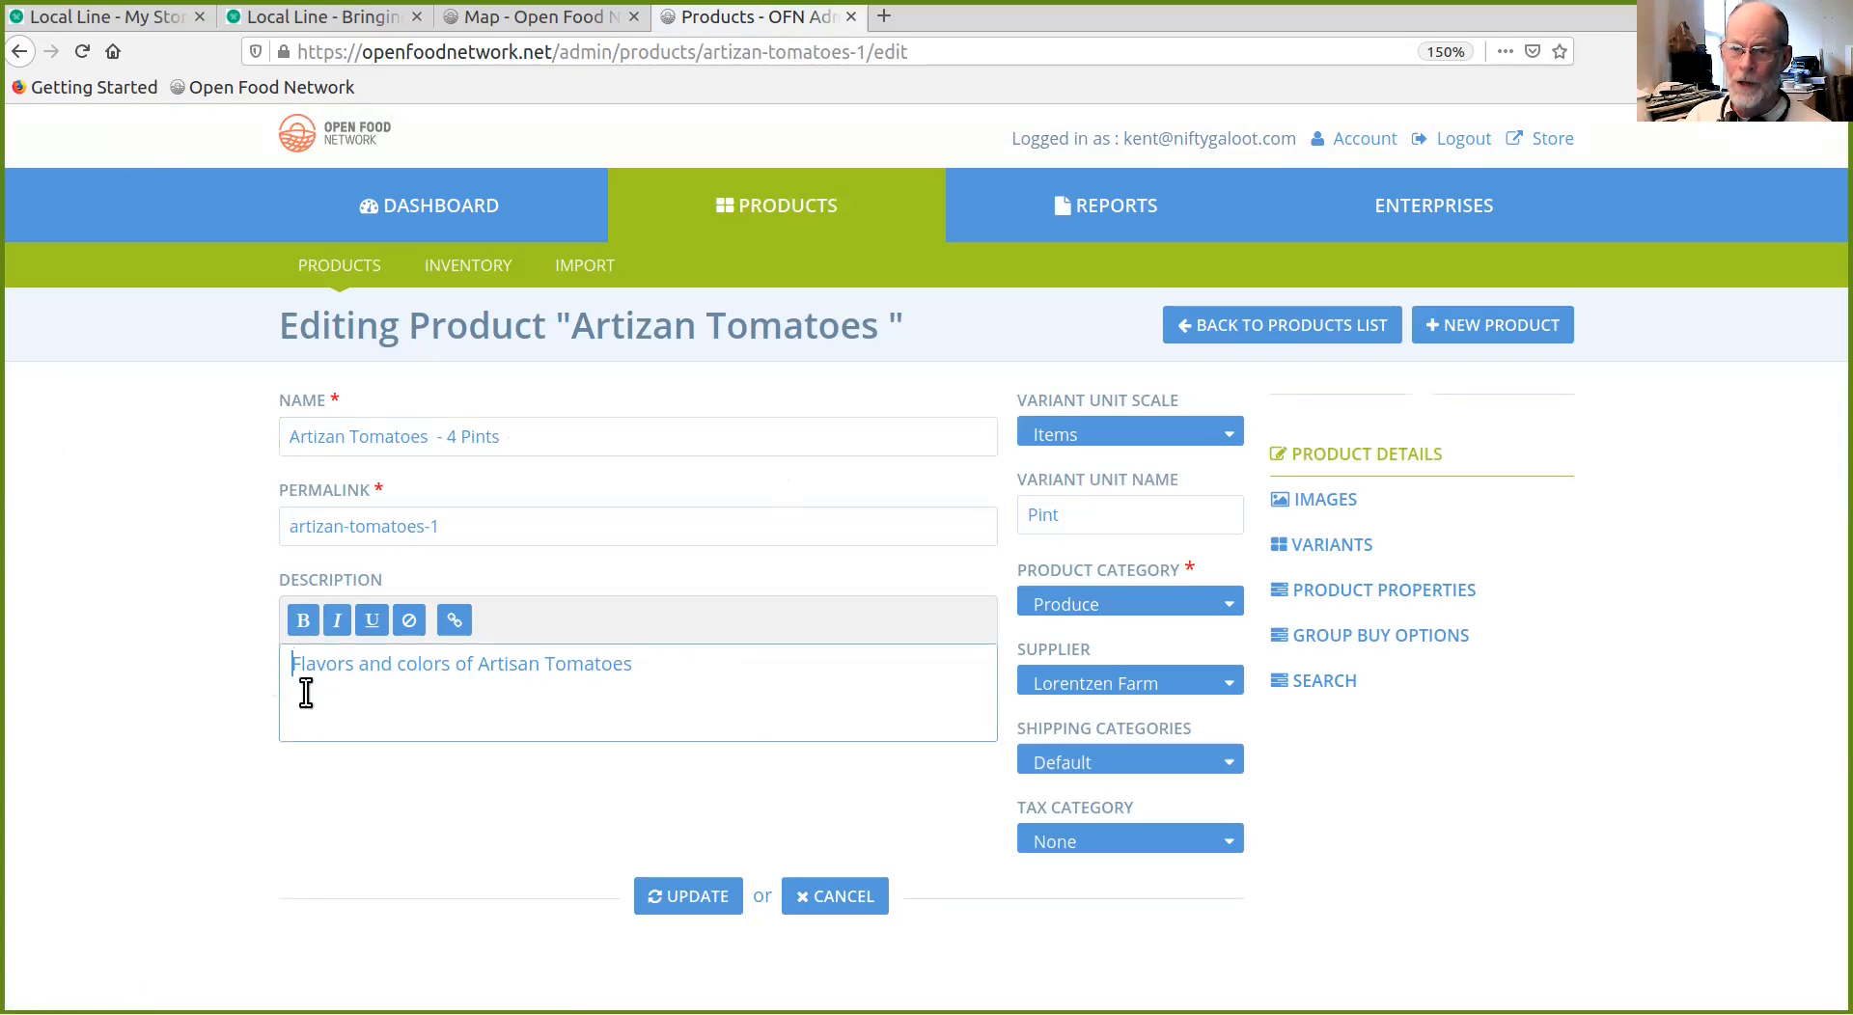
pyautogui.write('4')
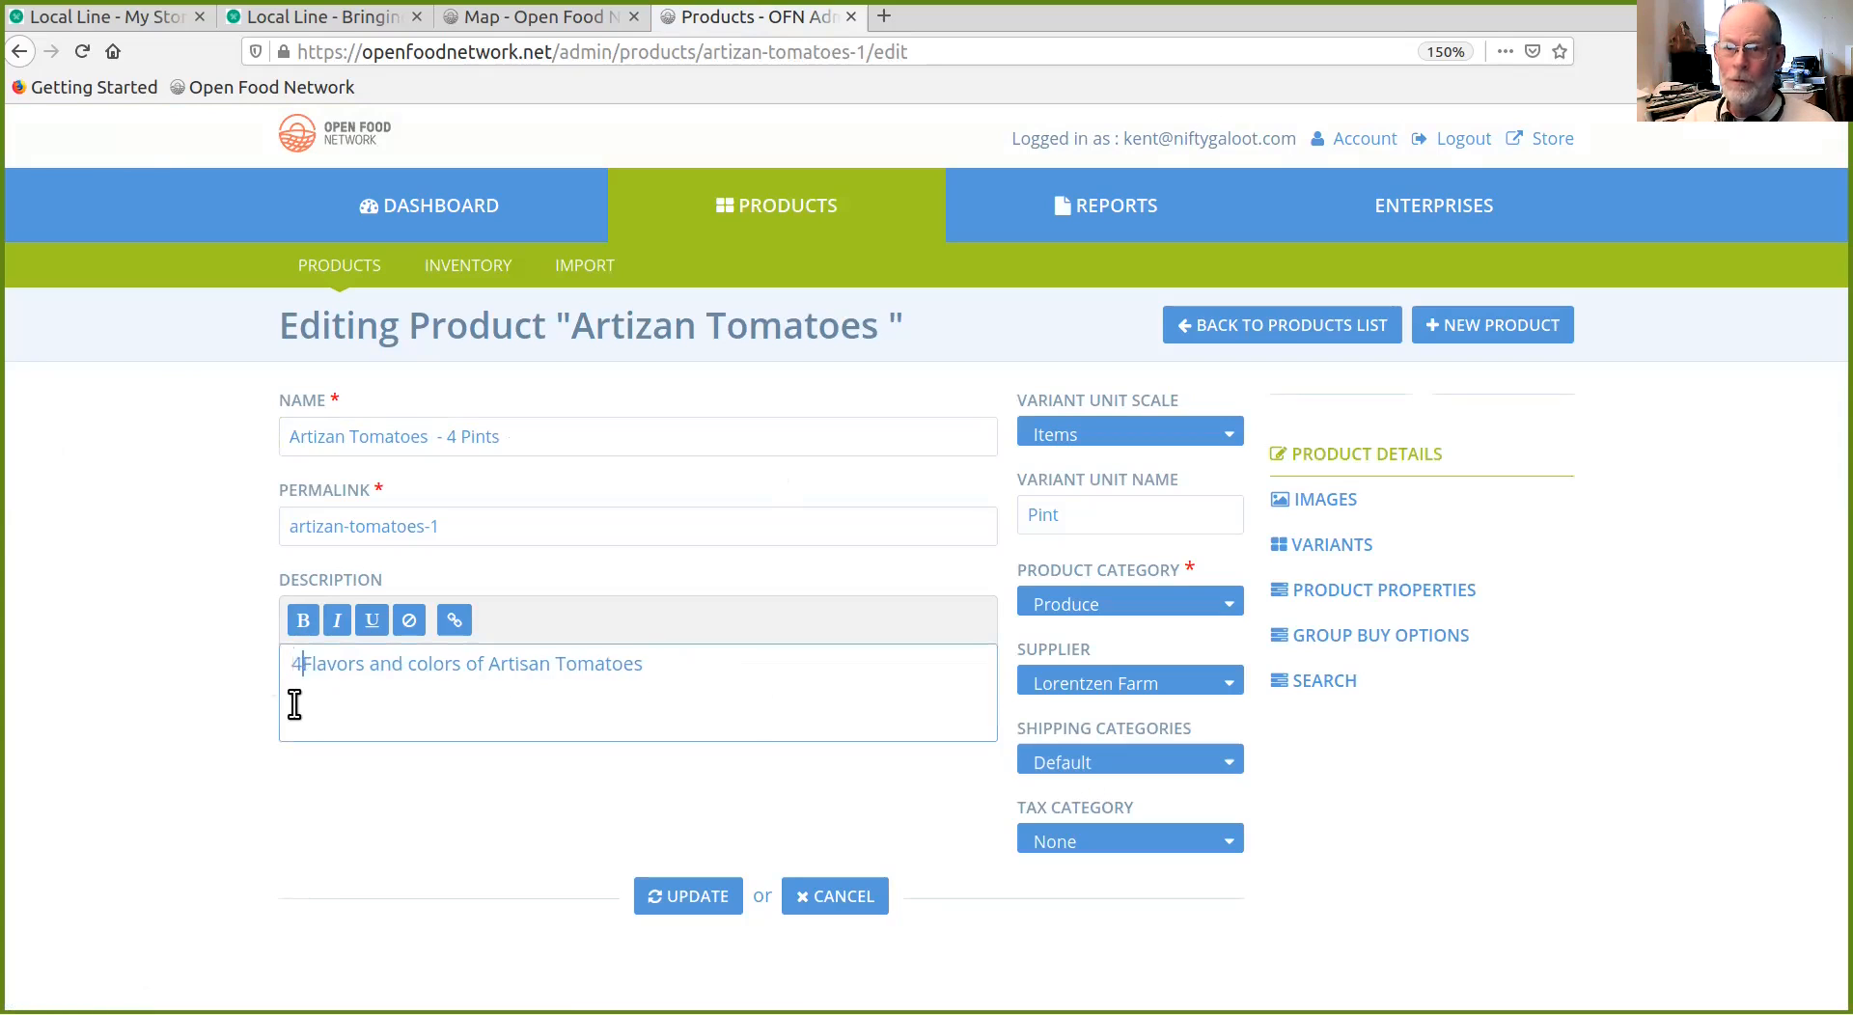
pyautogui.write('-')
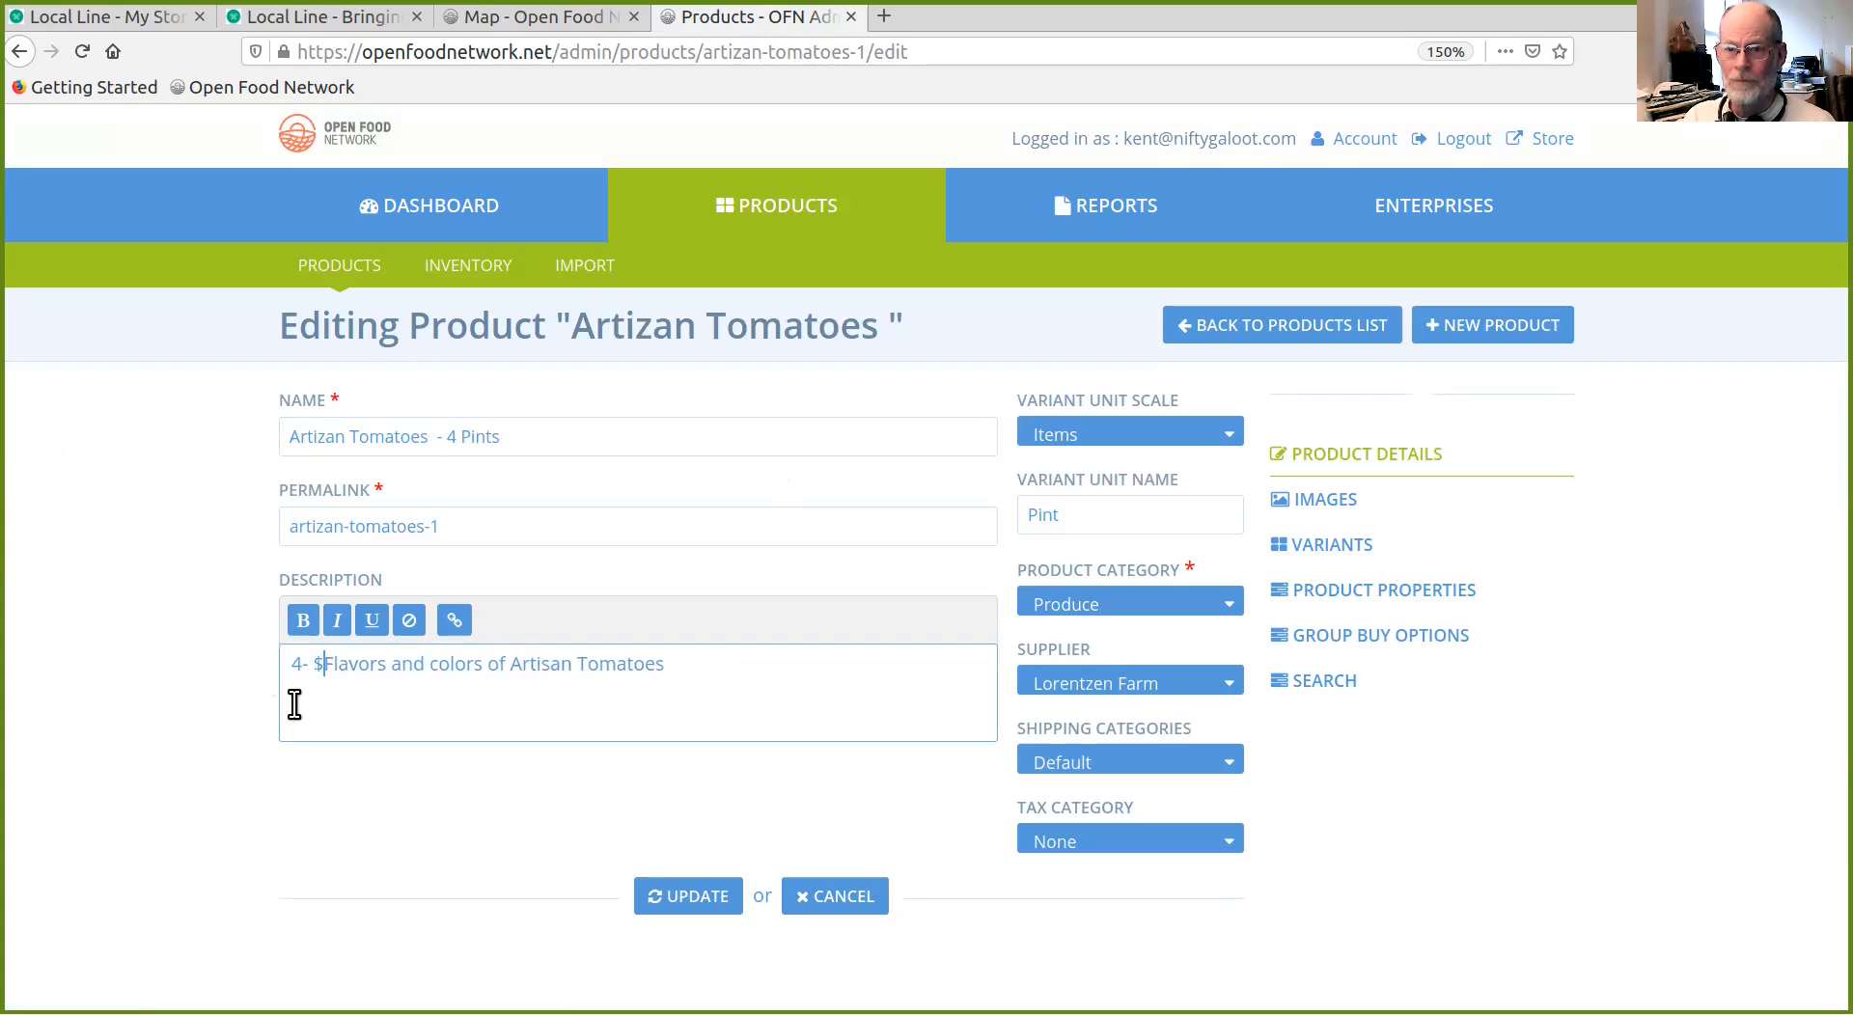
pyautogui.write(' Pints')
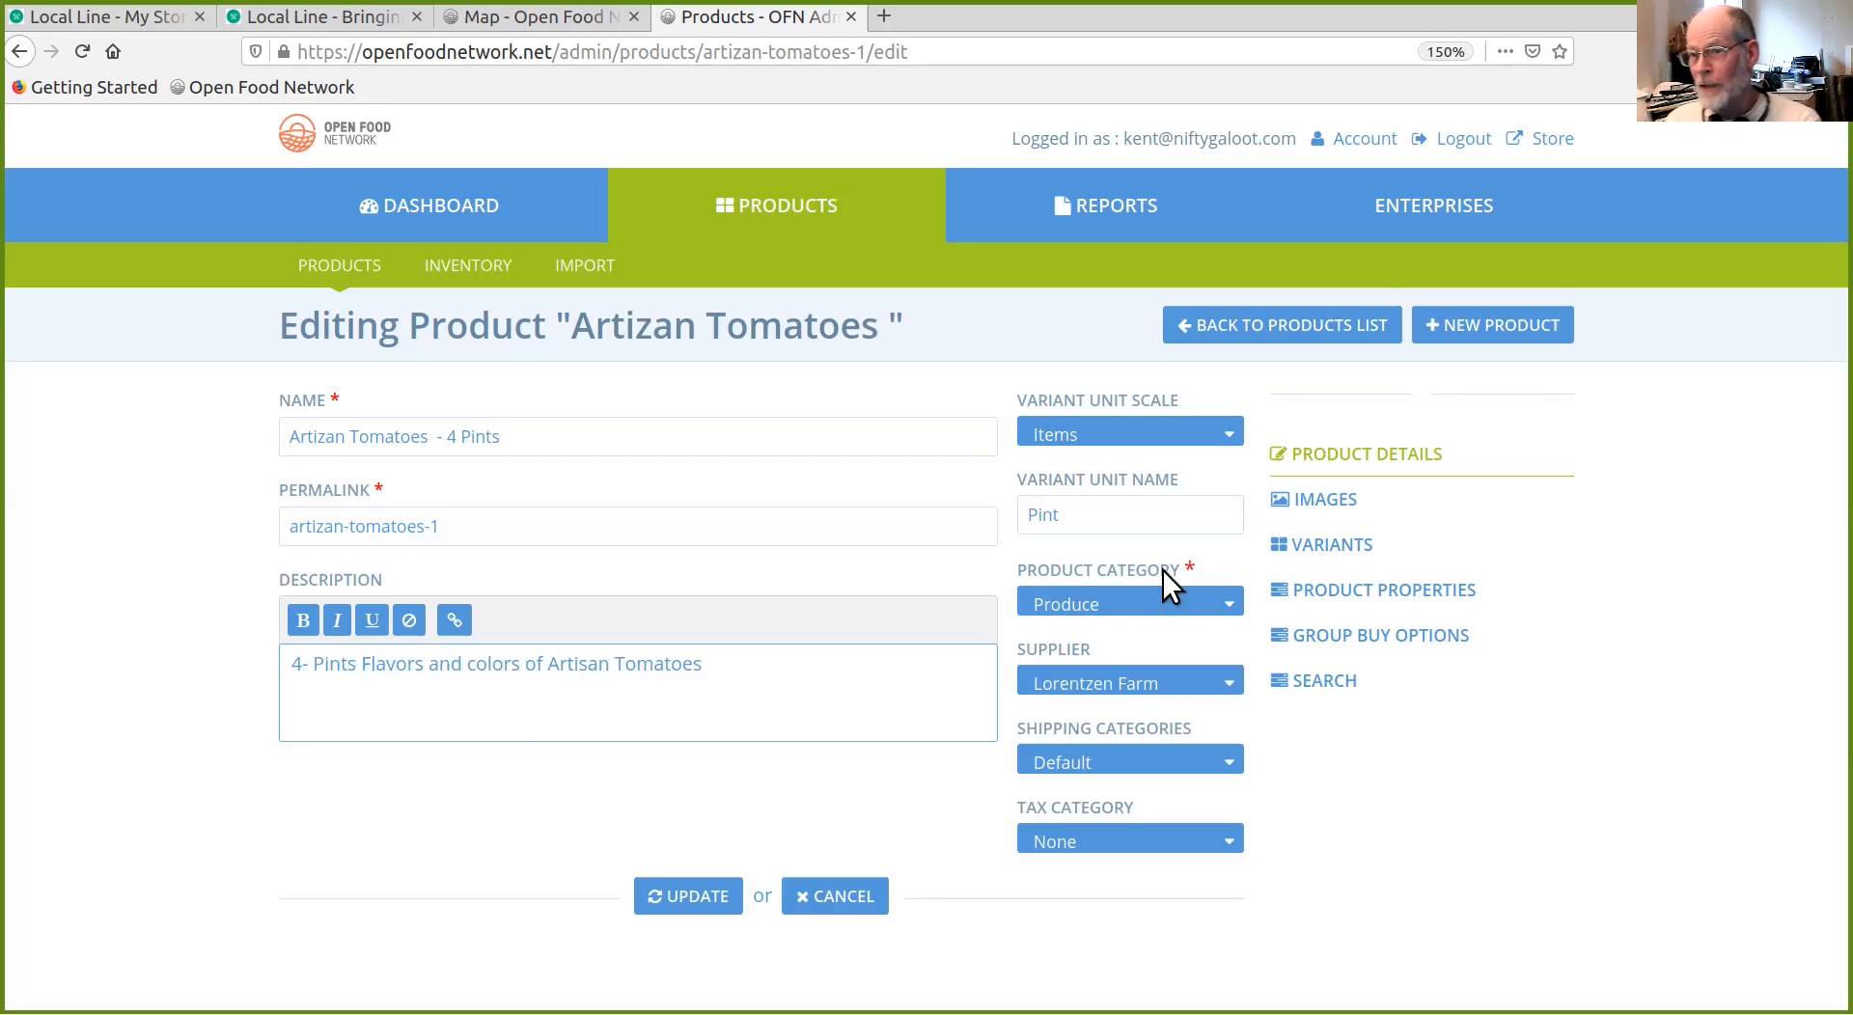
# Step: Change the duplicated product's variant unit name to "4 Pints"
pyautogui.click(1019, 512)
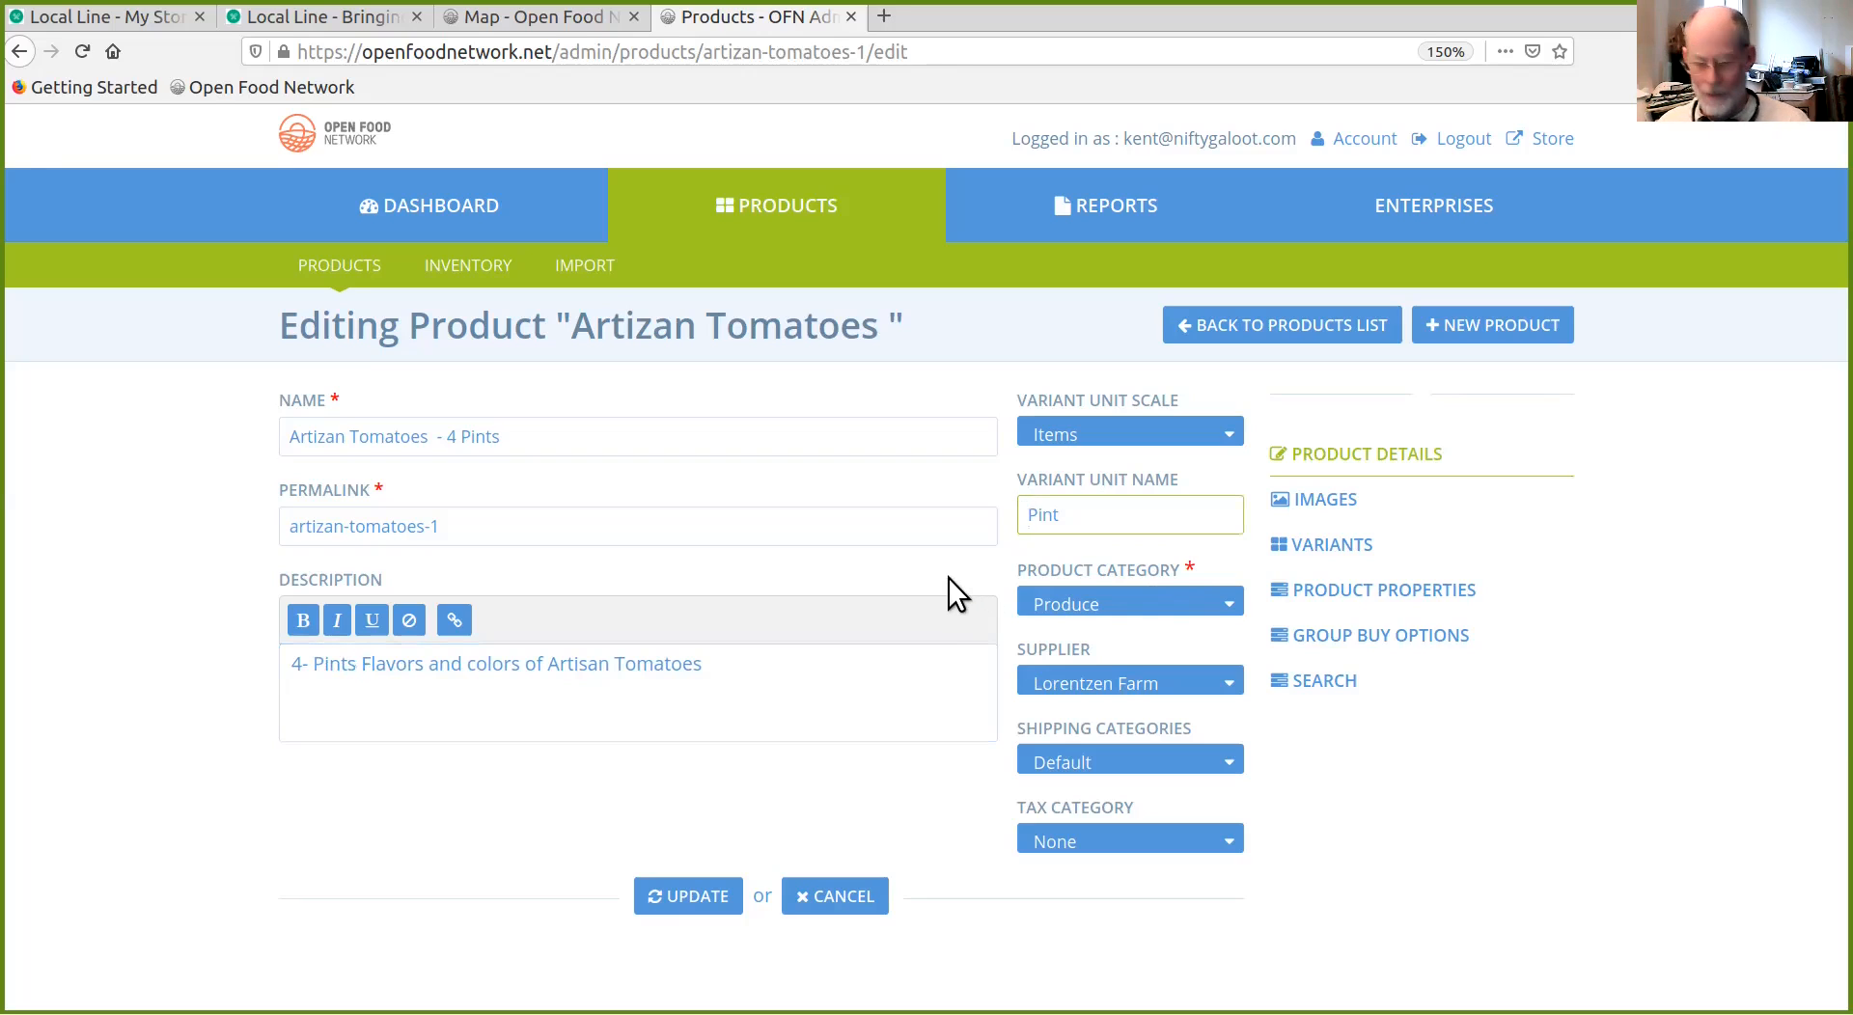
pyautogui.write('4')
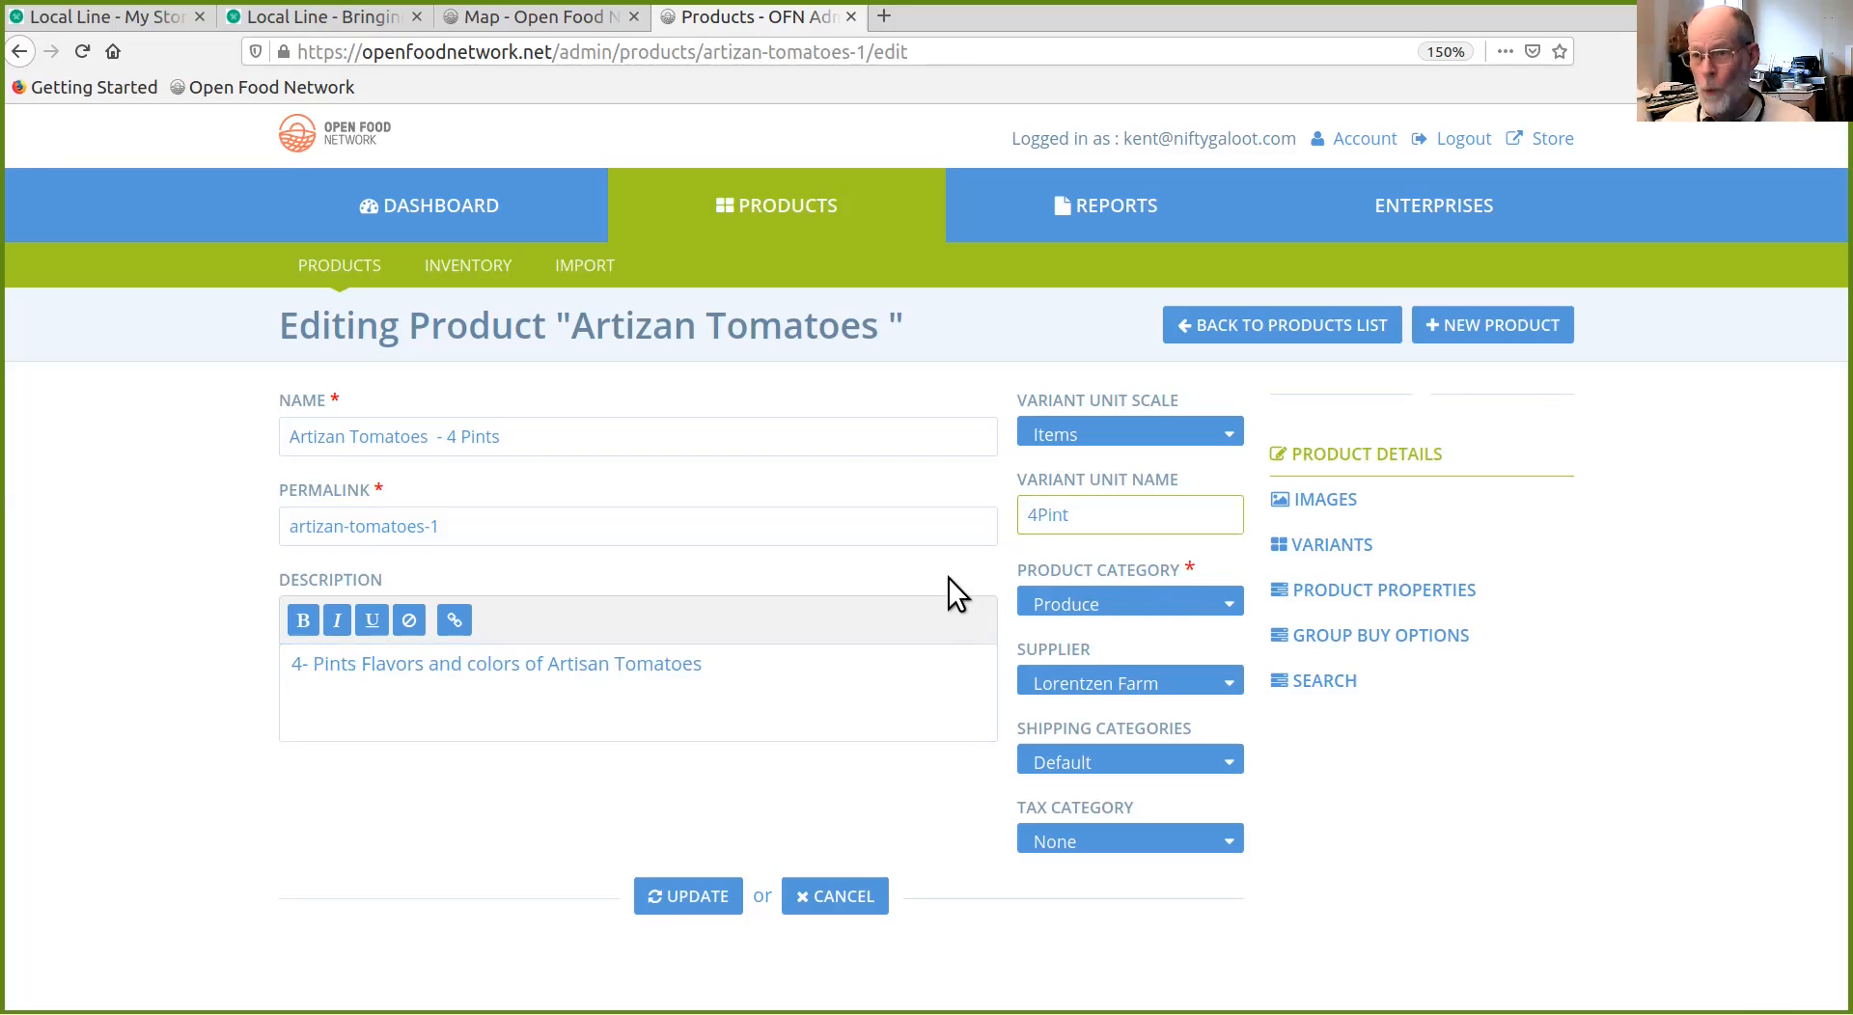
pyautogui.click(1083, 514)
pyautogui.write('s')
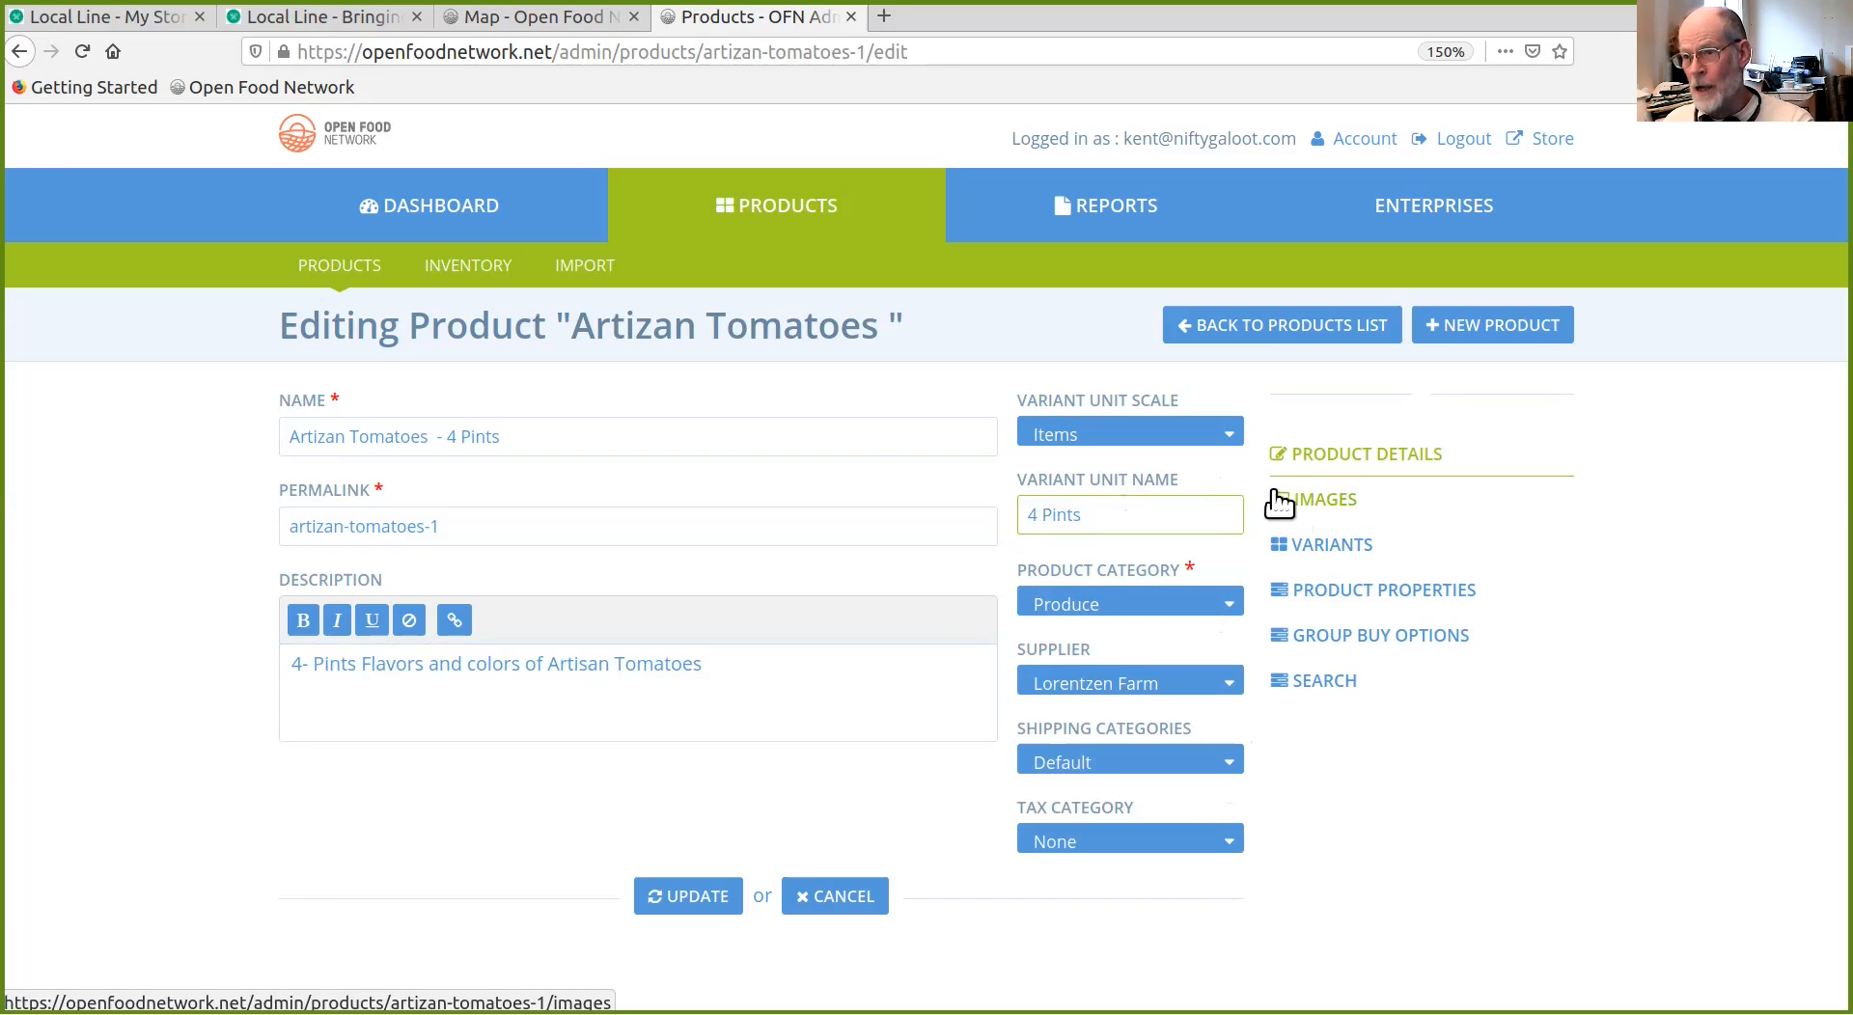
# Step: Review the duplicated product's images and the available property names, and return to its product details
pyautogui.click(1312, 509)
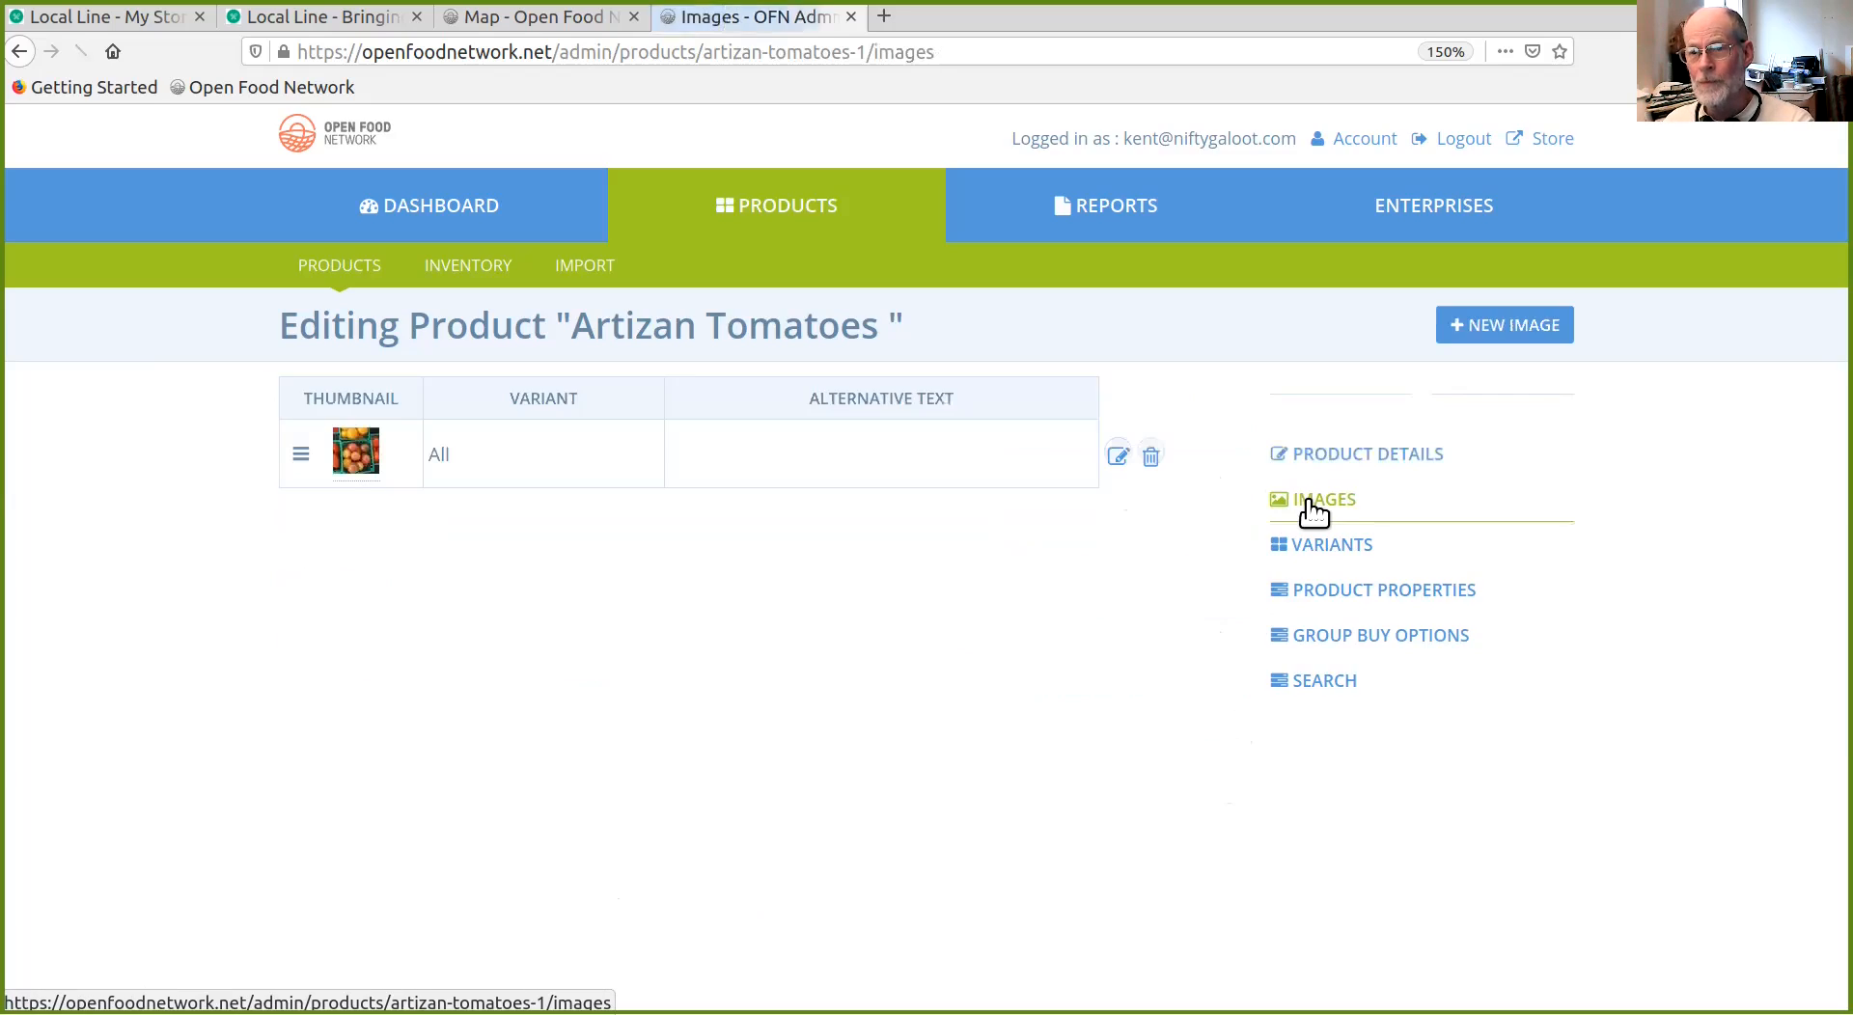
pyautogui.click(1334, 598)
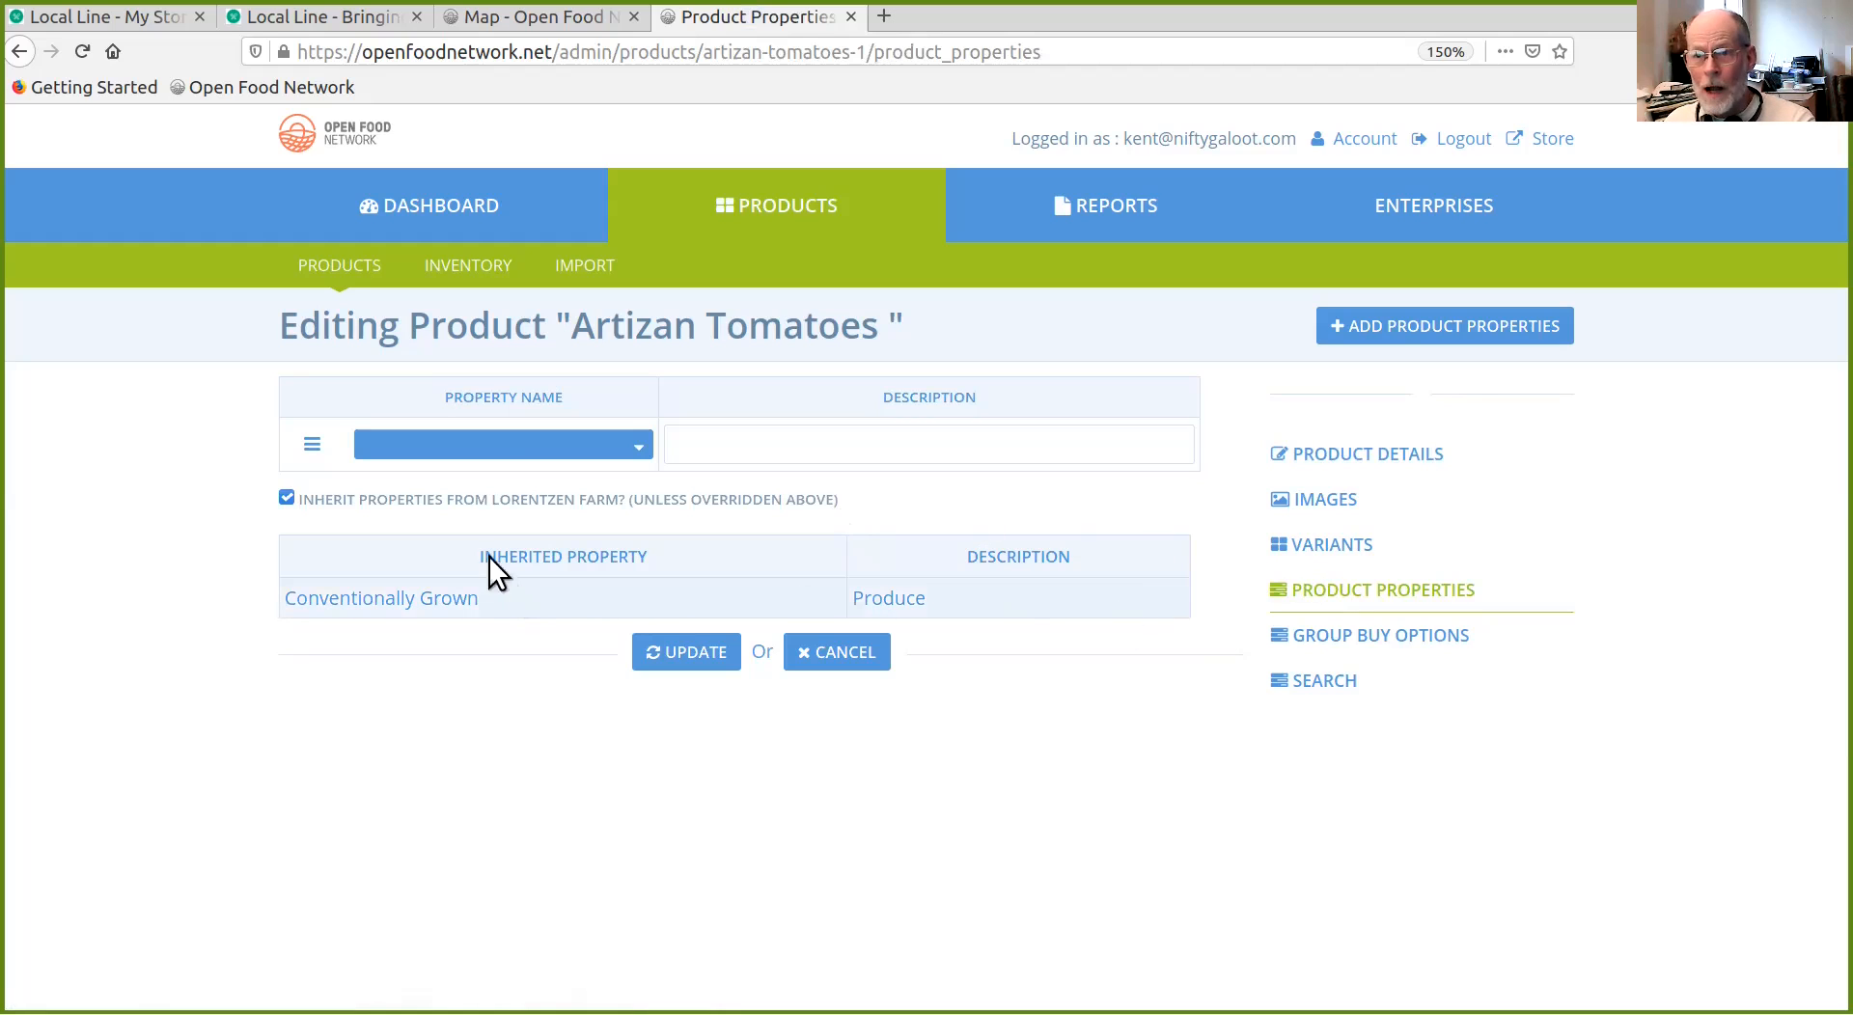
pyautogui.click(623, 444)
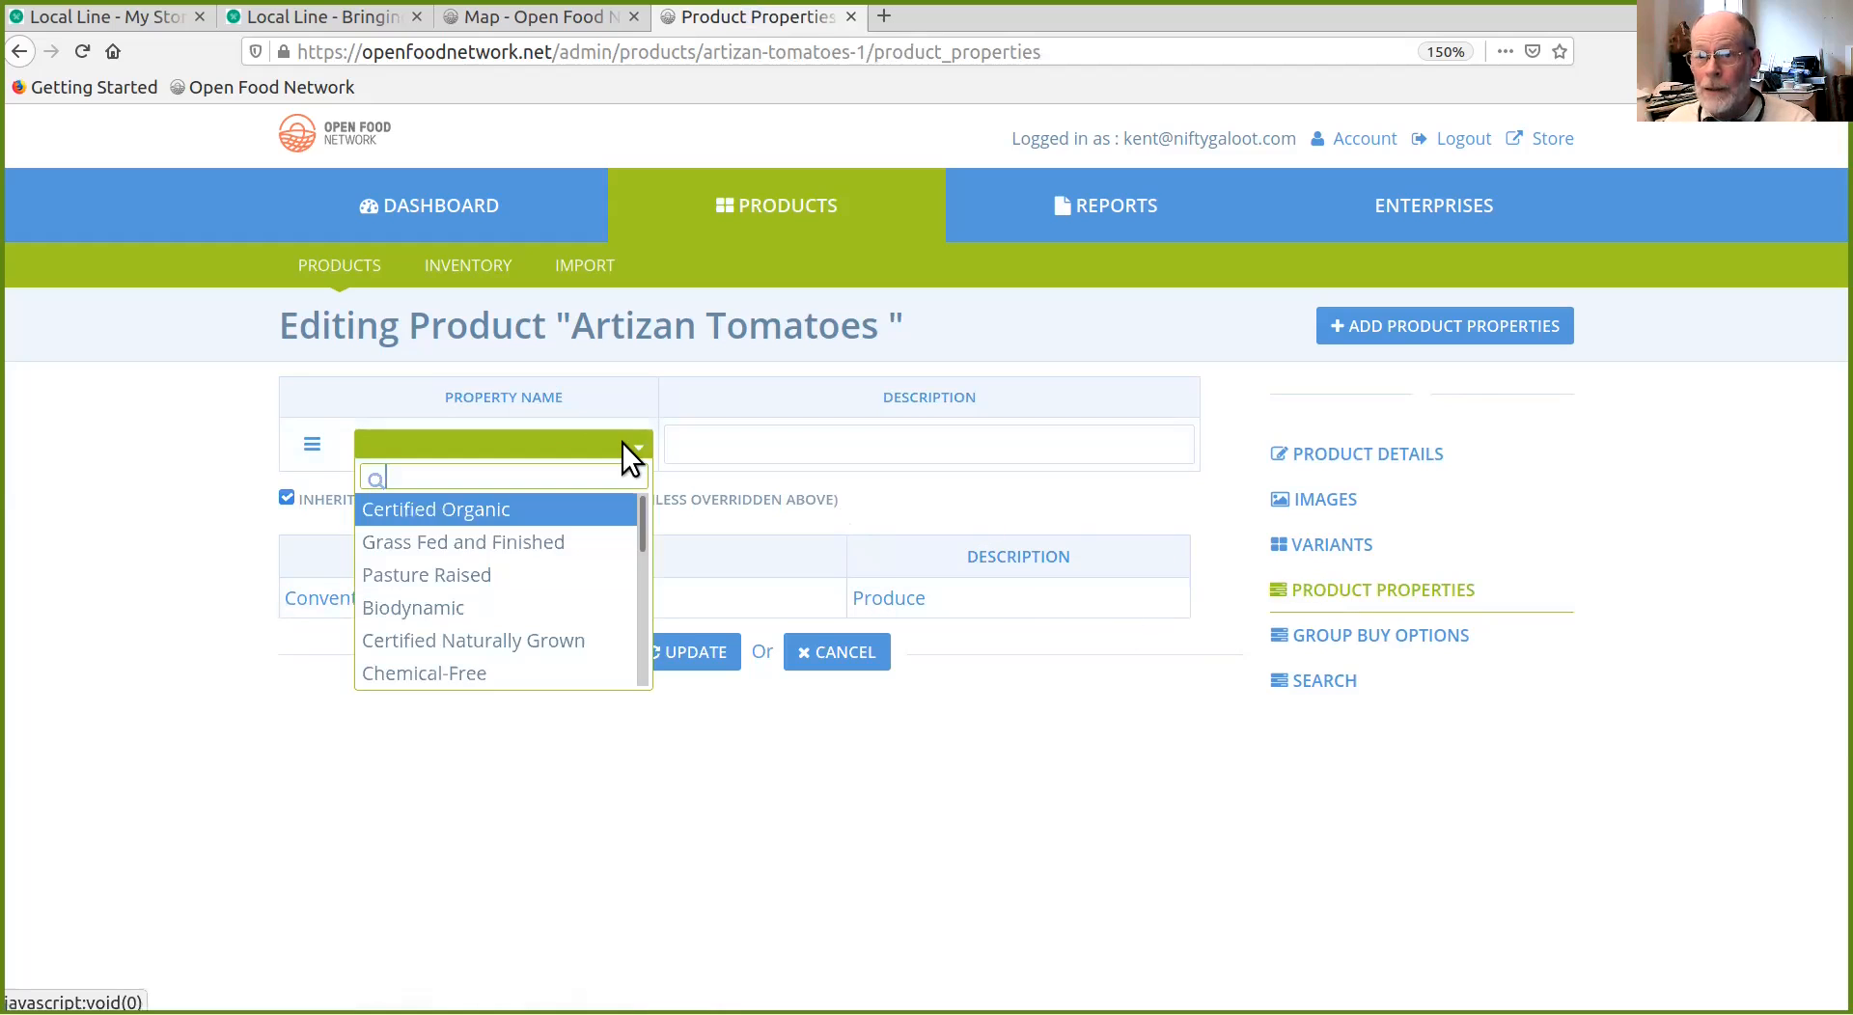
pyautogui.click(618, 443)
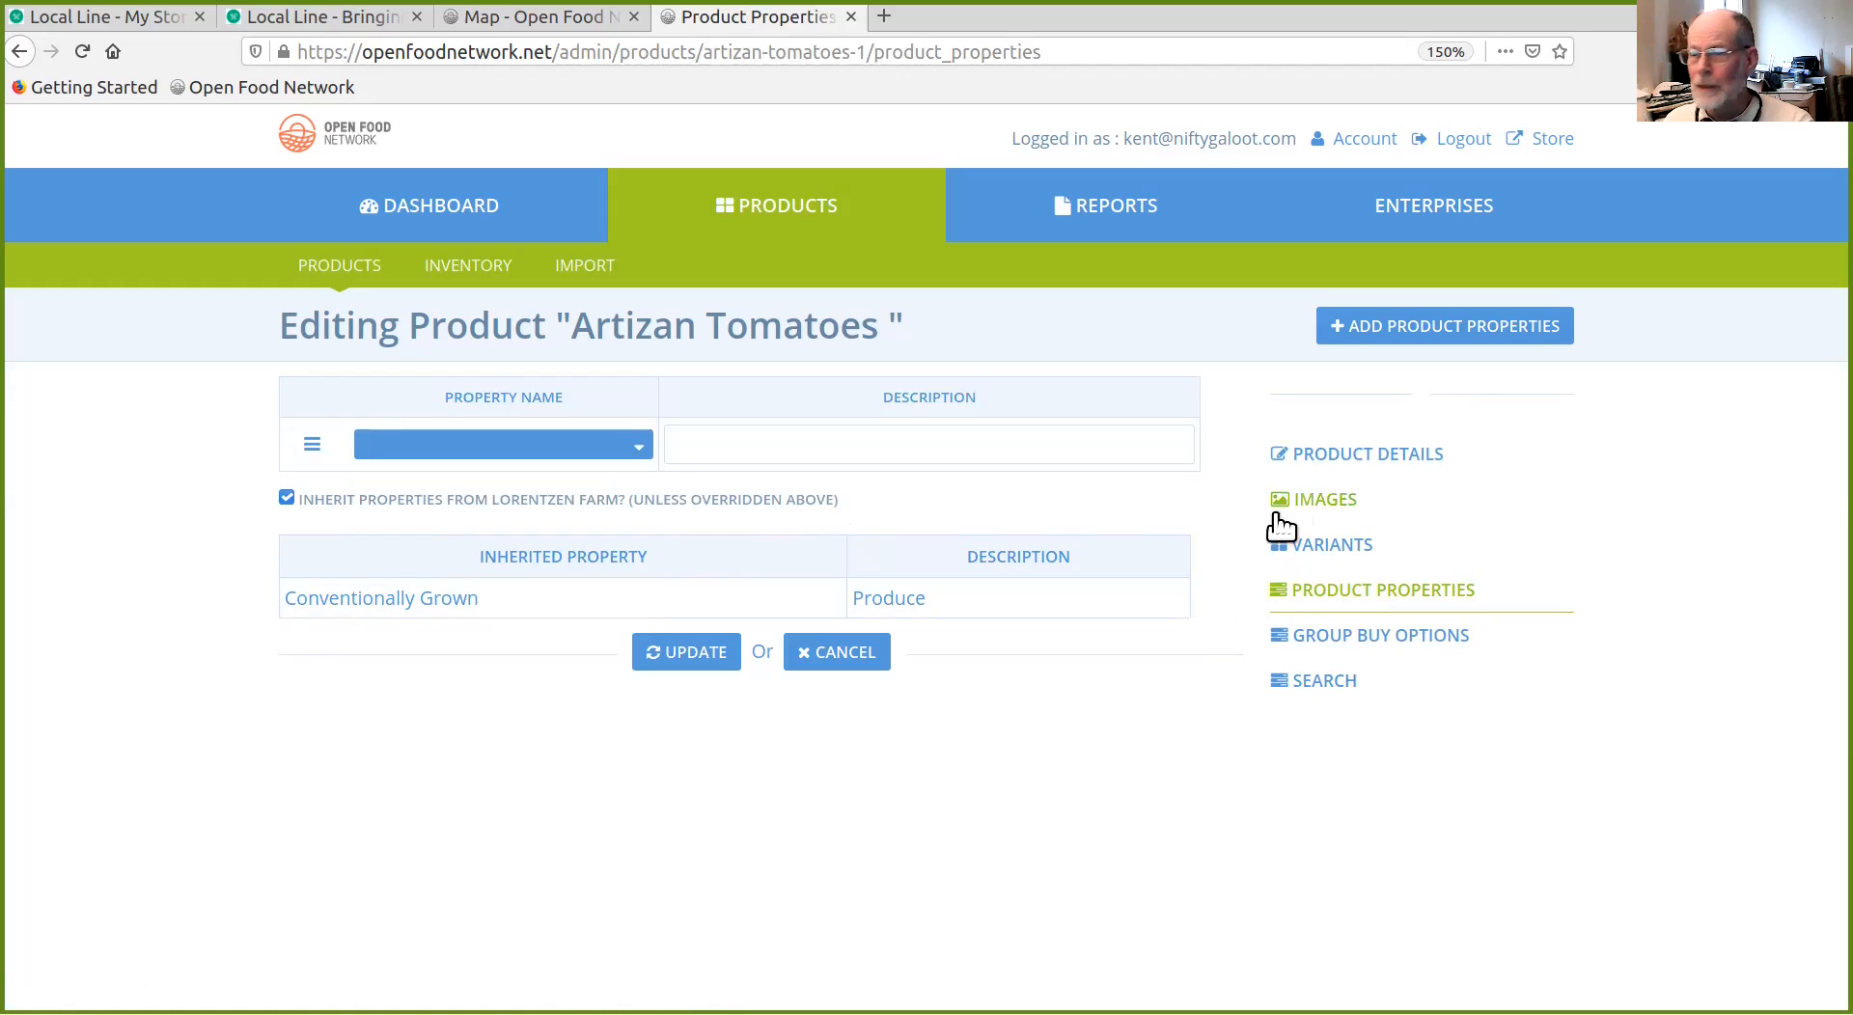
pyautogui.click(1318, 455)
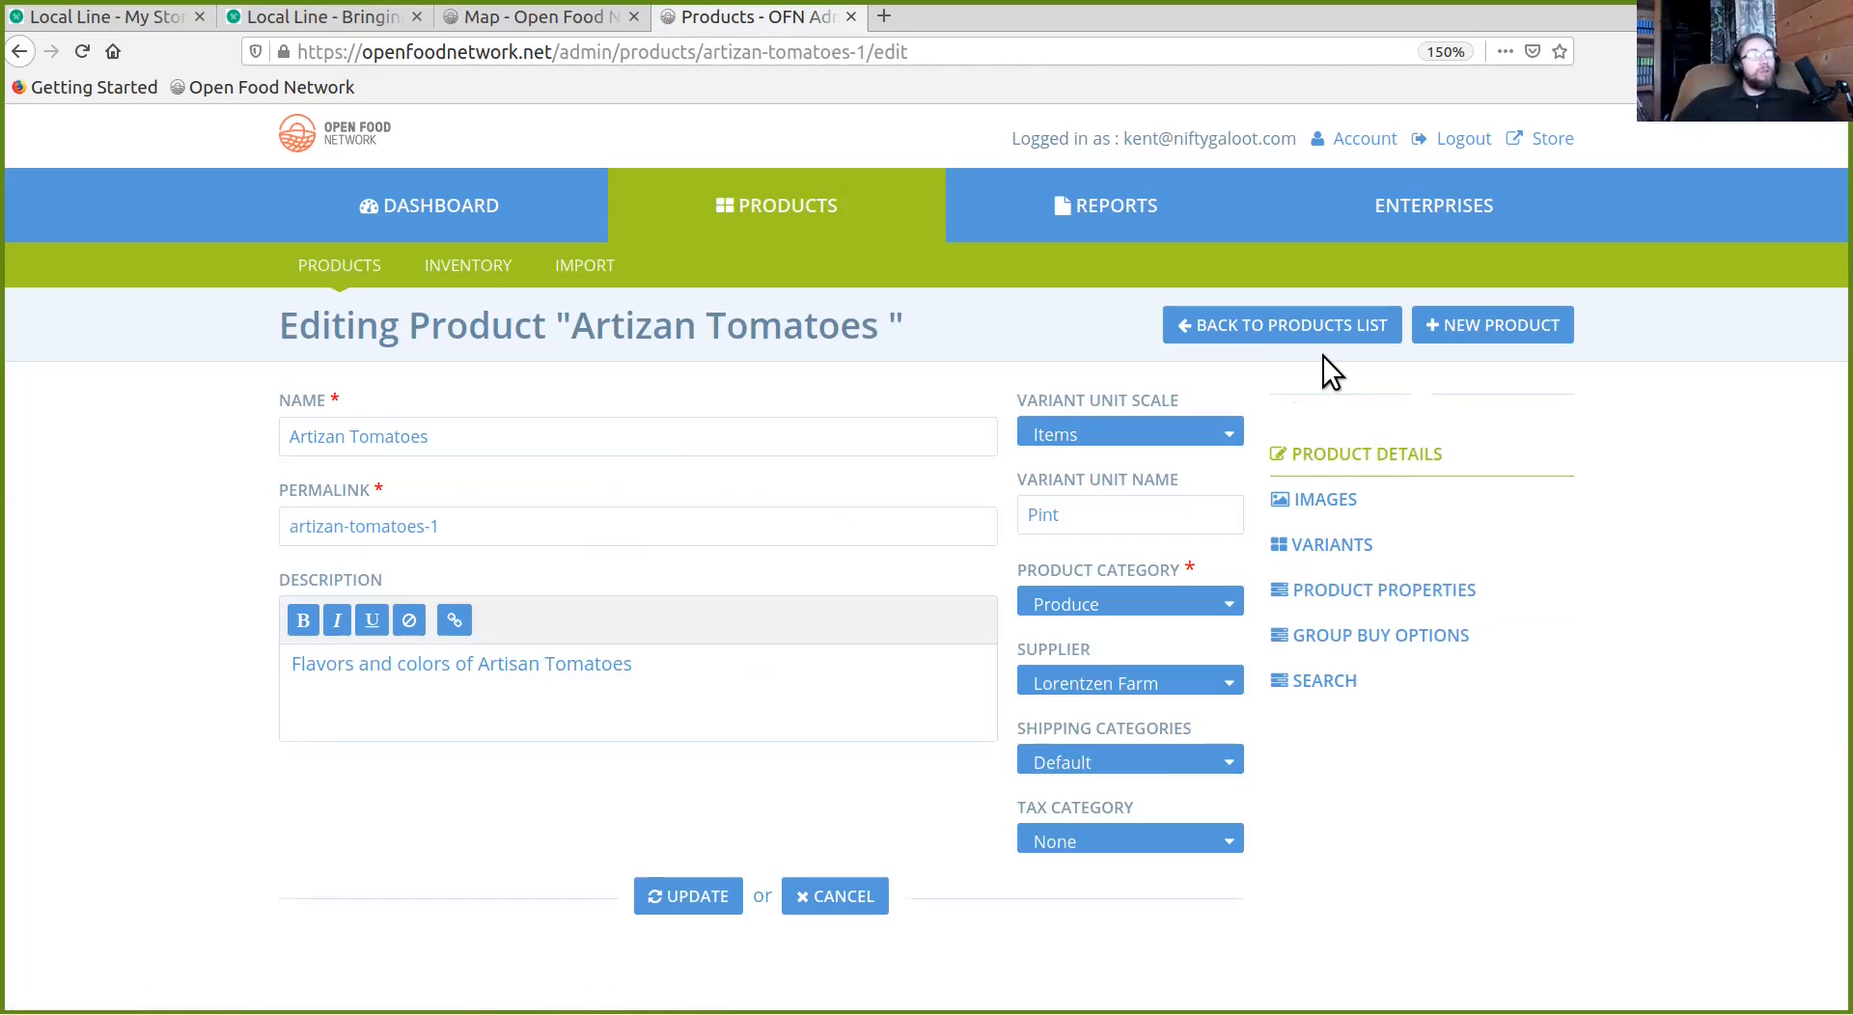
# Step: Return to the products list and inspect the variant row of the second Artizan Tomatoes product, leaving it collapsed
pyautogui.click(1270, 330)
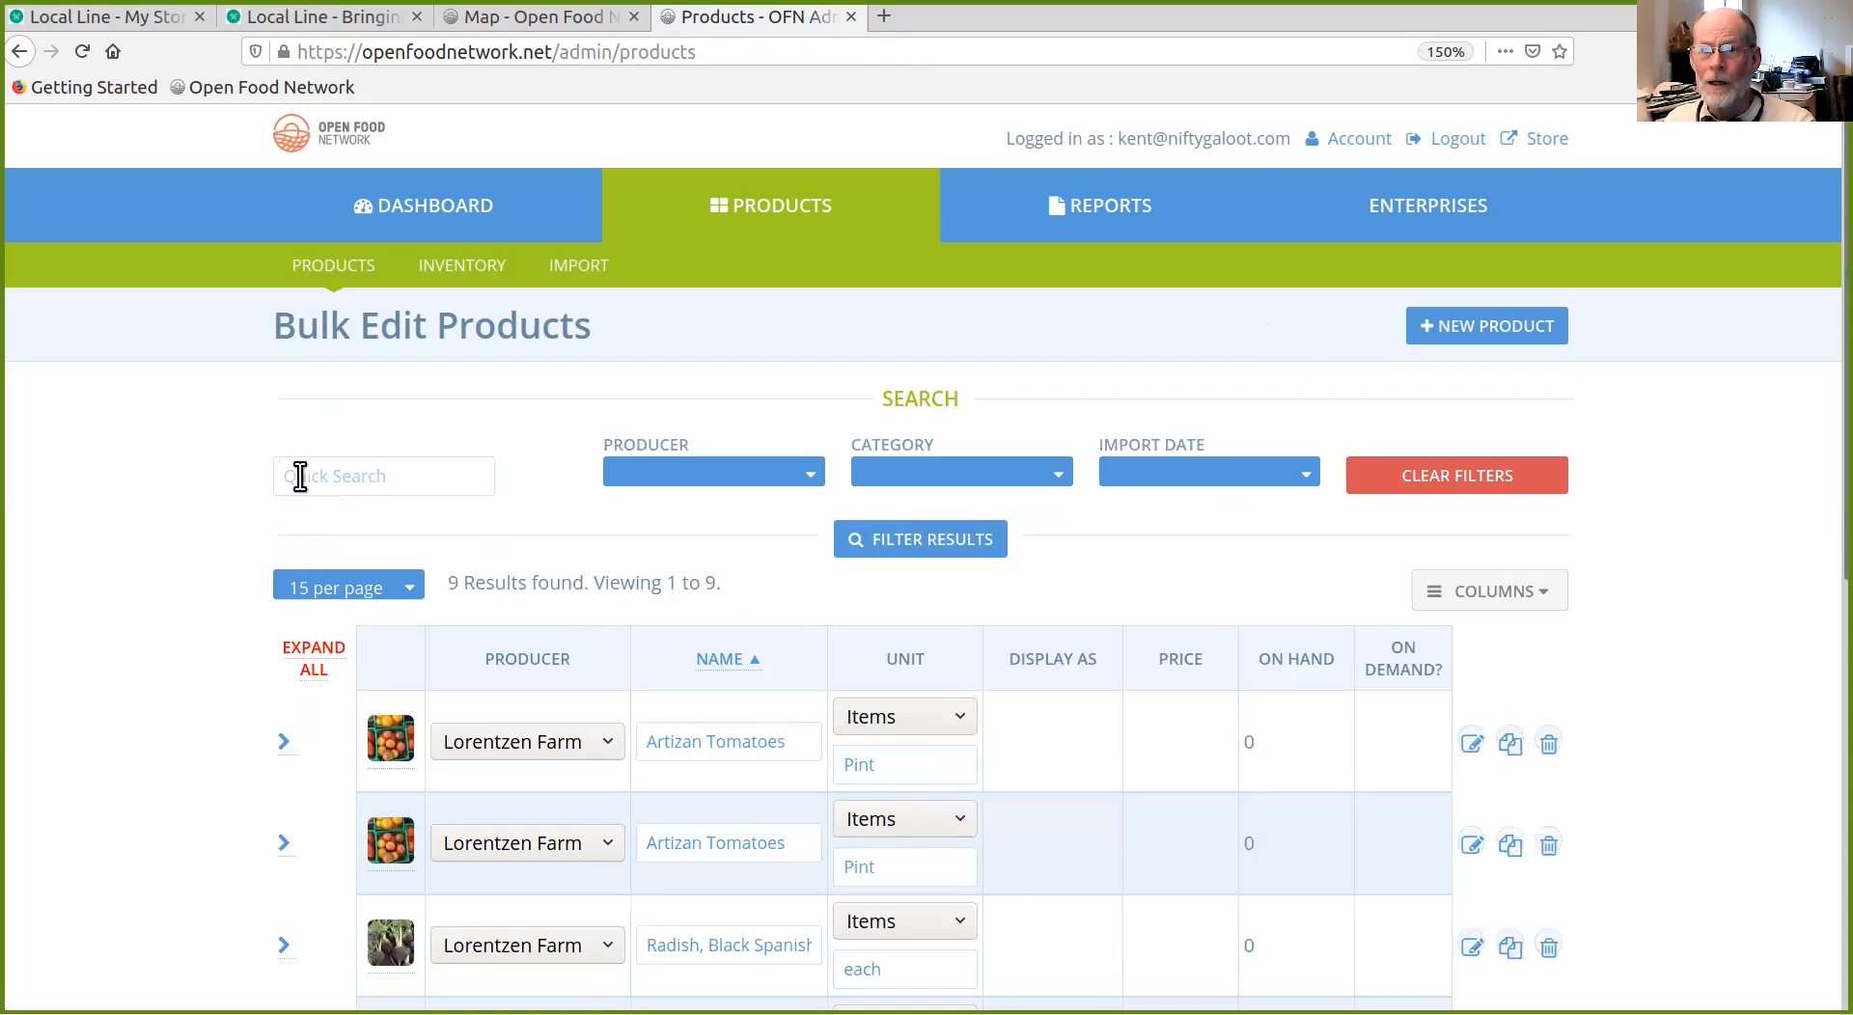
pyautogui.scroll(-1, 454, 433)
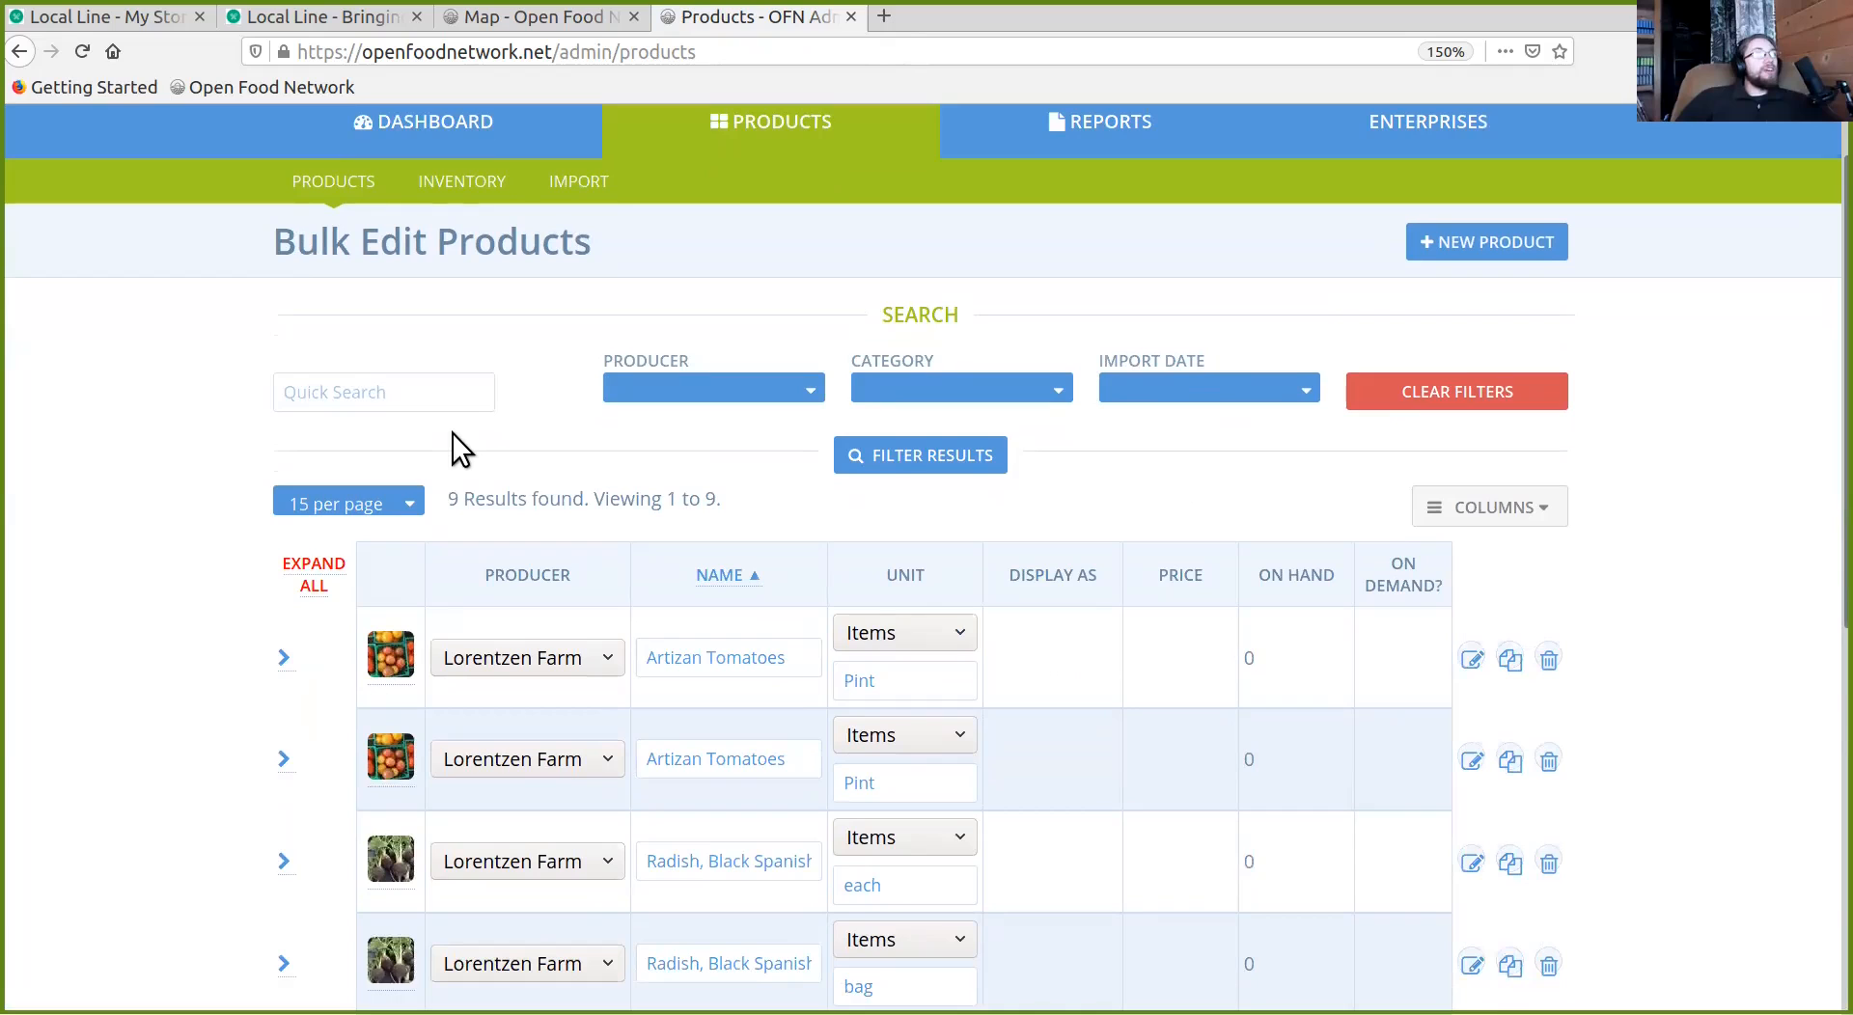
pyautogui.scroll(-1, 453, 432)
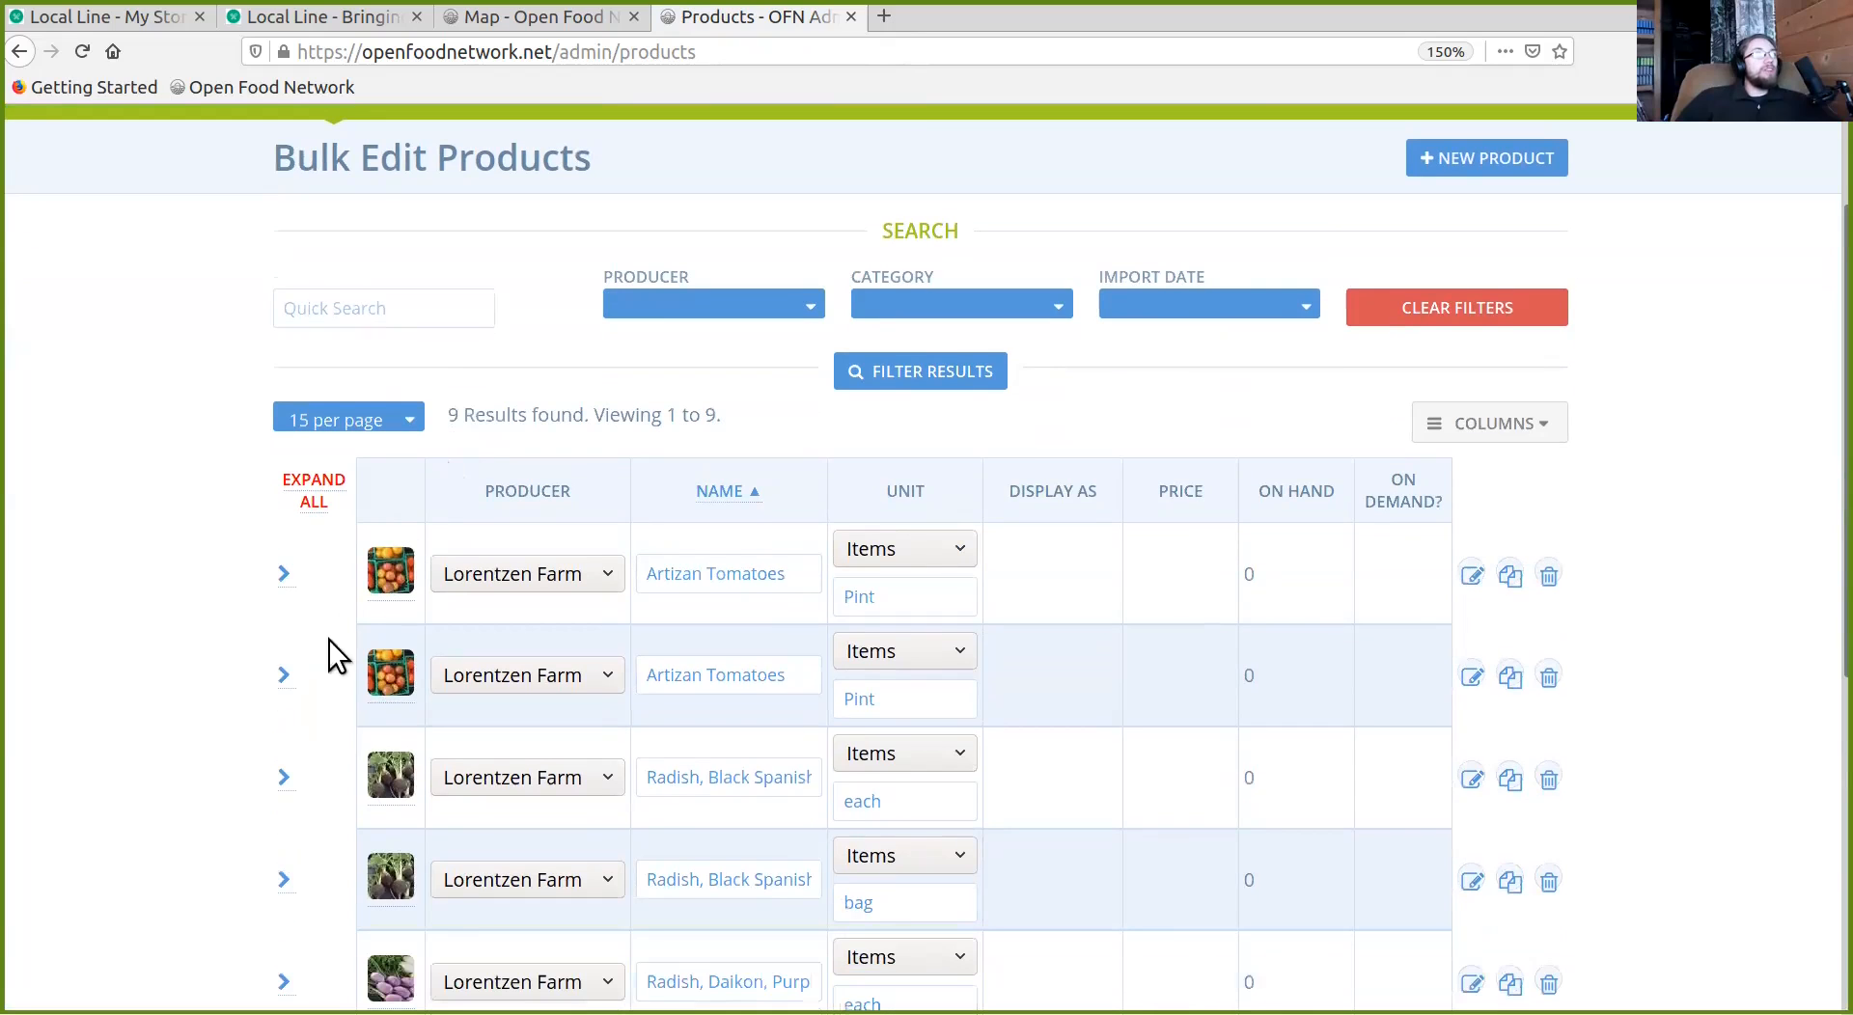
pyautogui.click(283, 674)
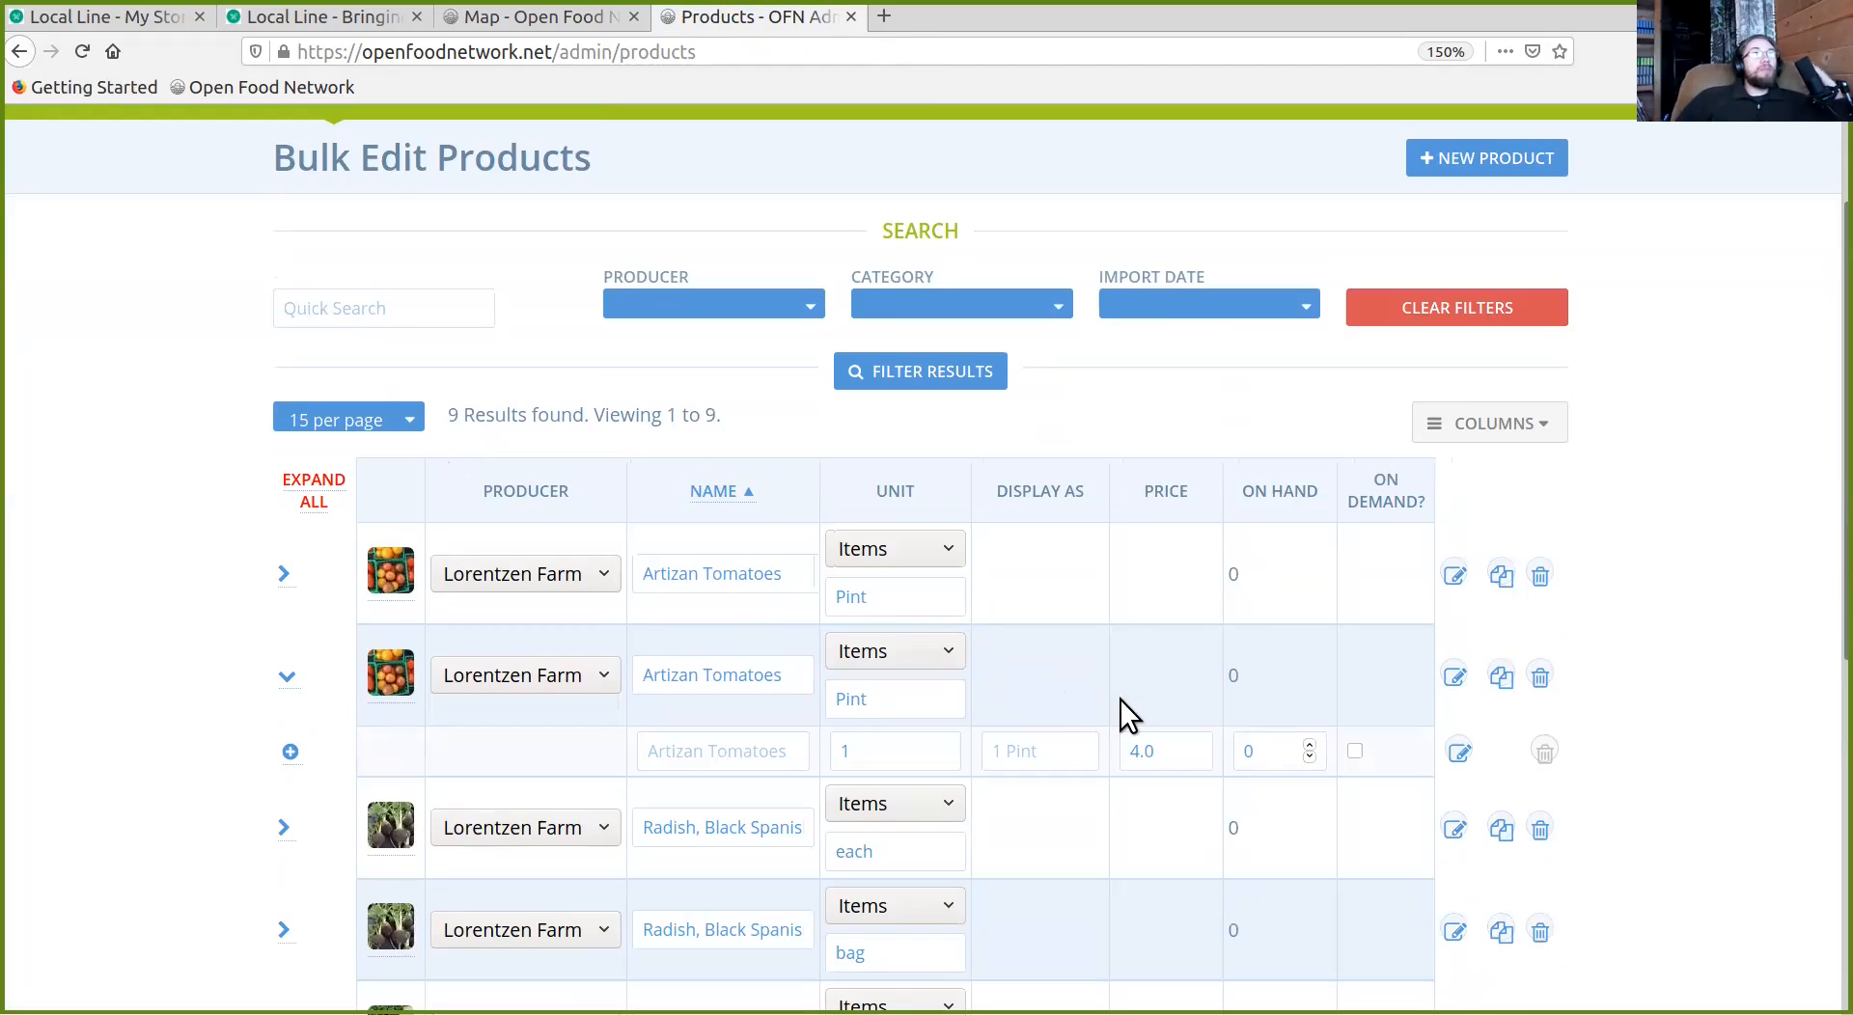
pyautogui.click(291, 678)
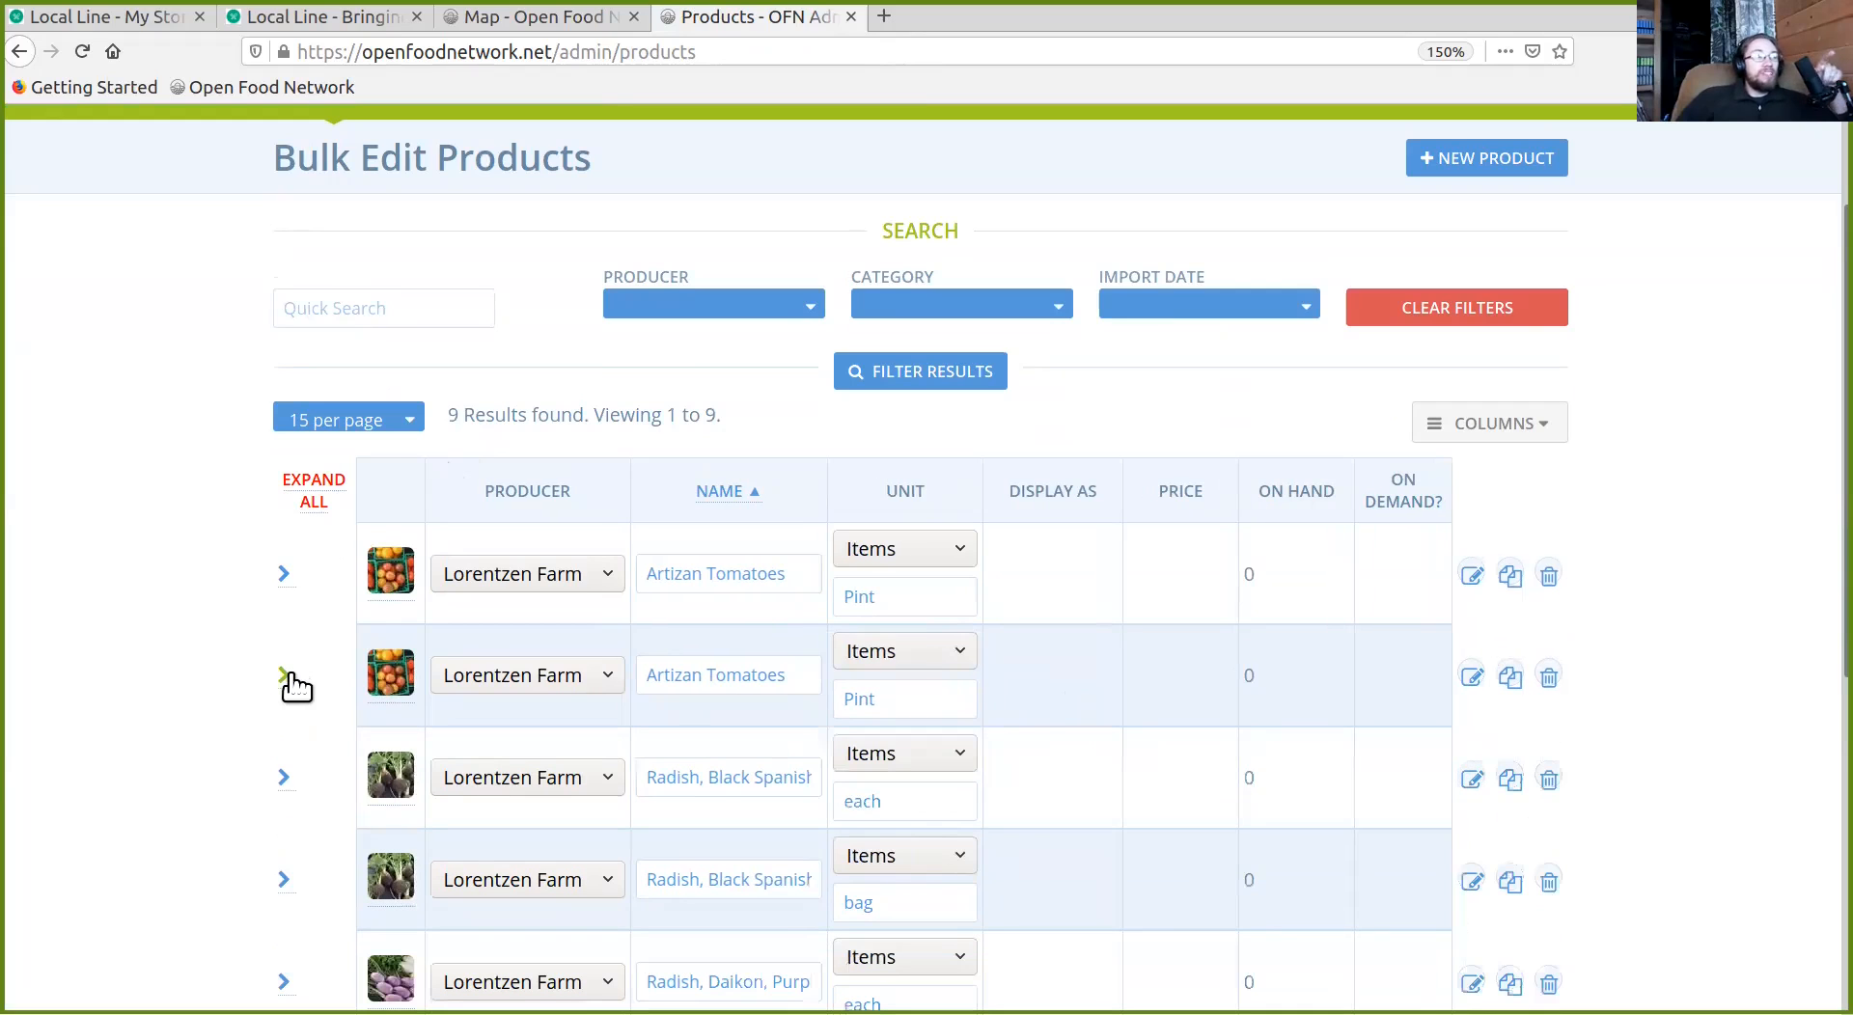
pyautogui.click(292, 678)
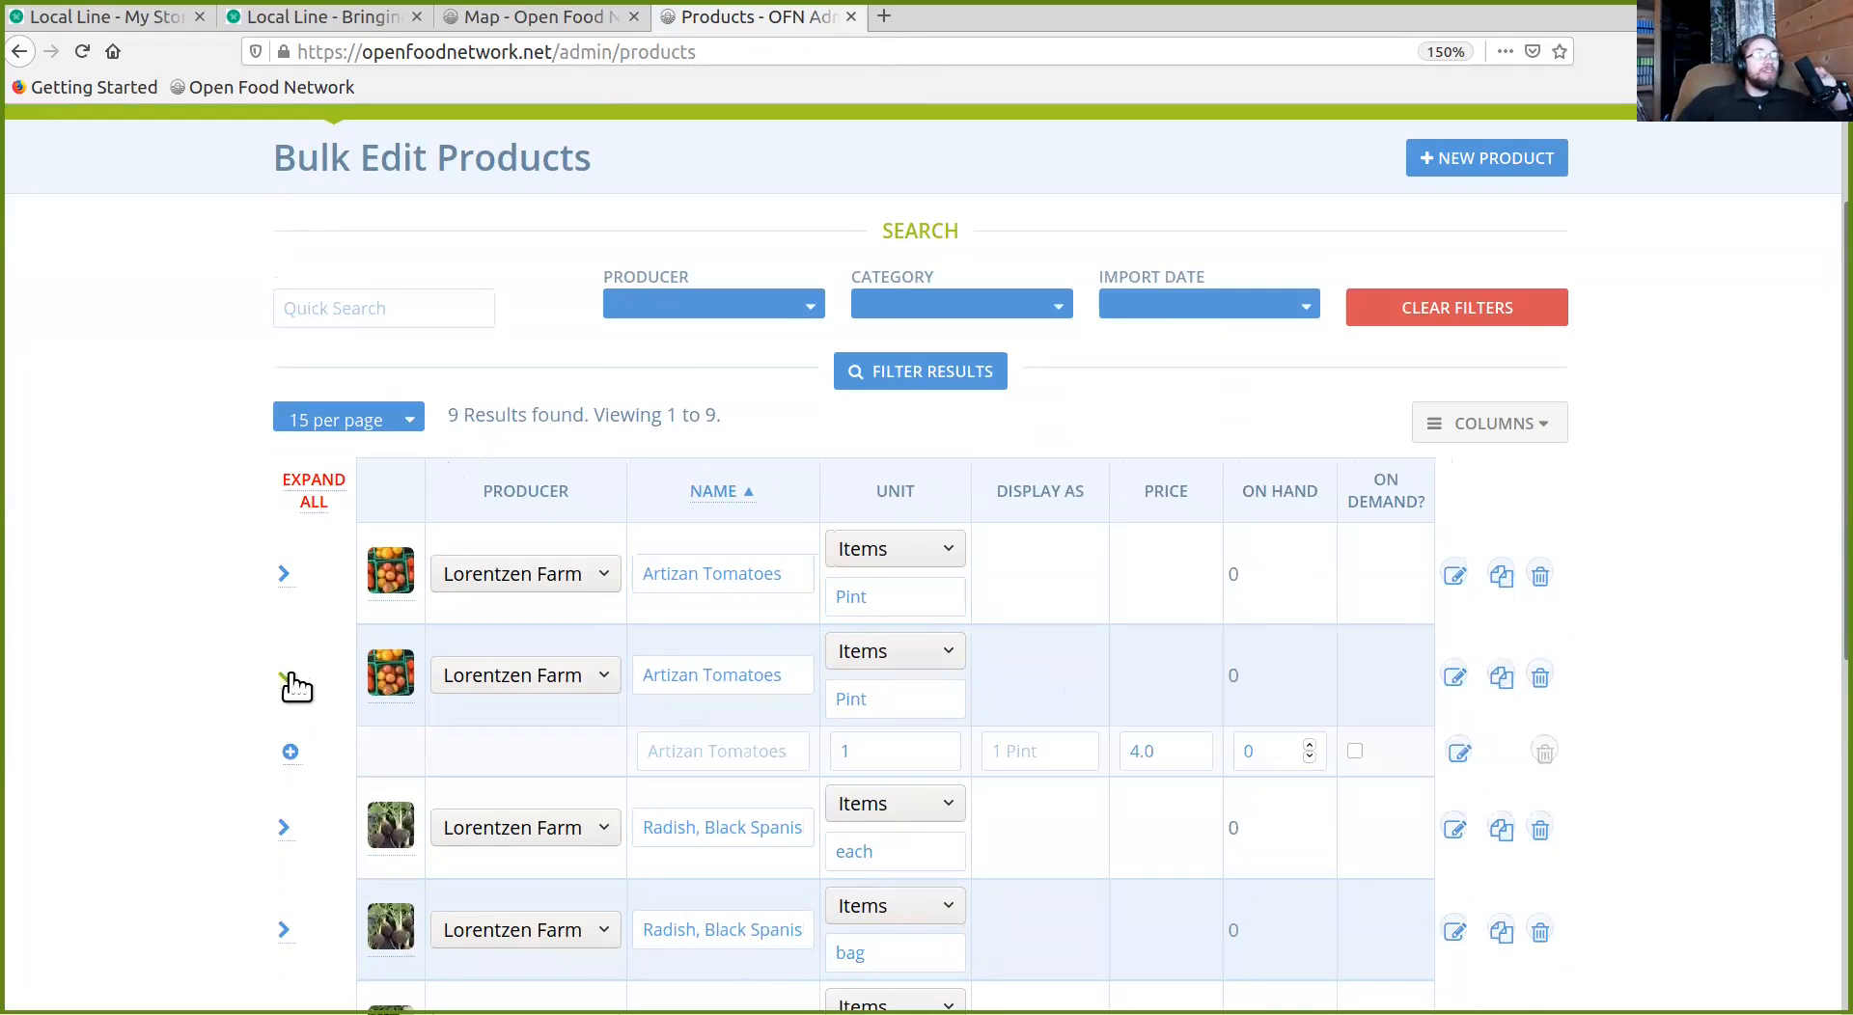
pyautogui.click(292, 681)
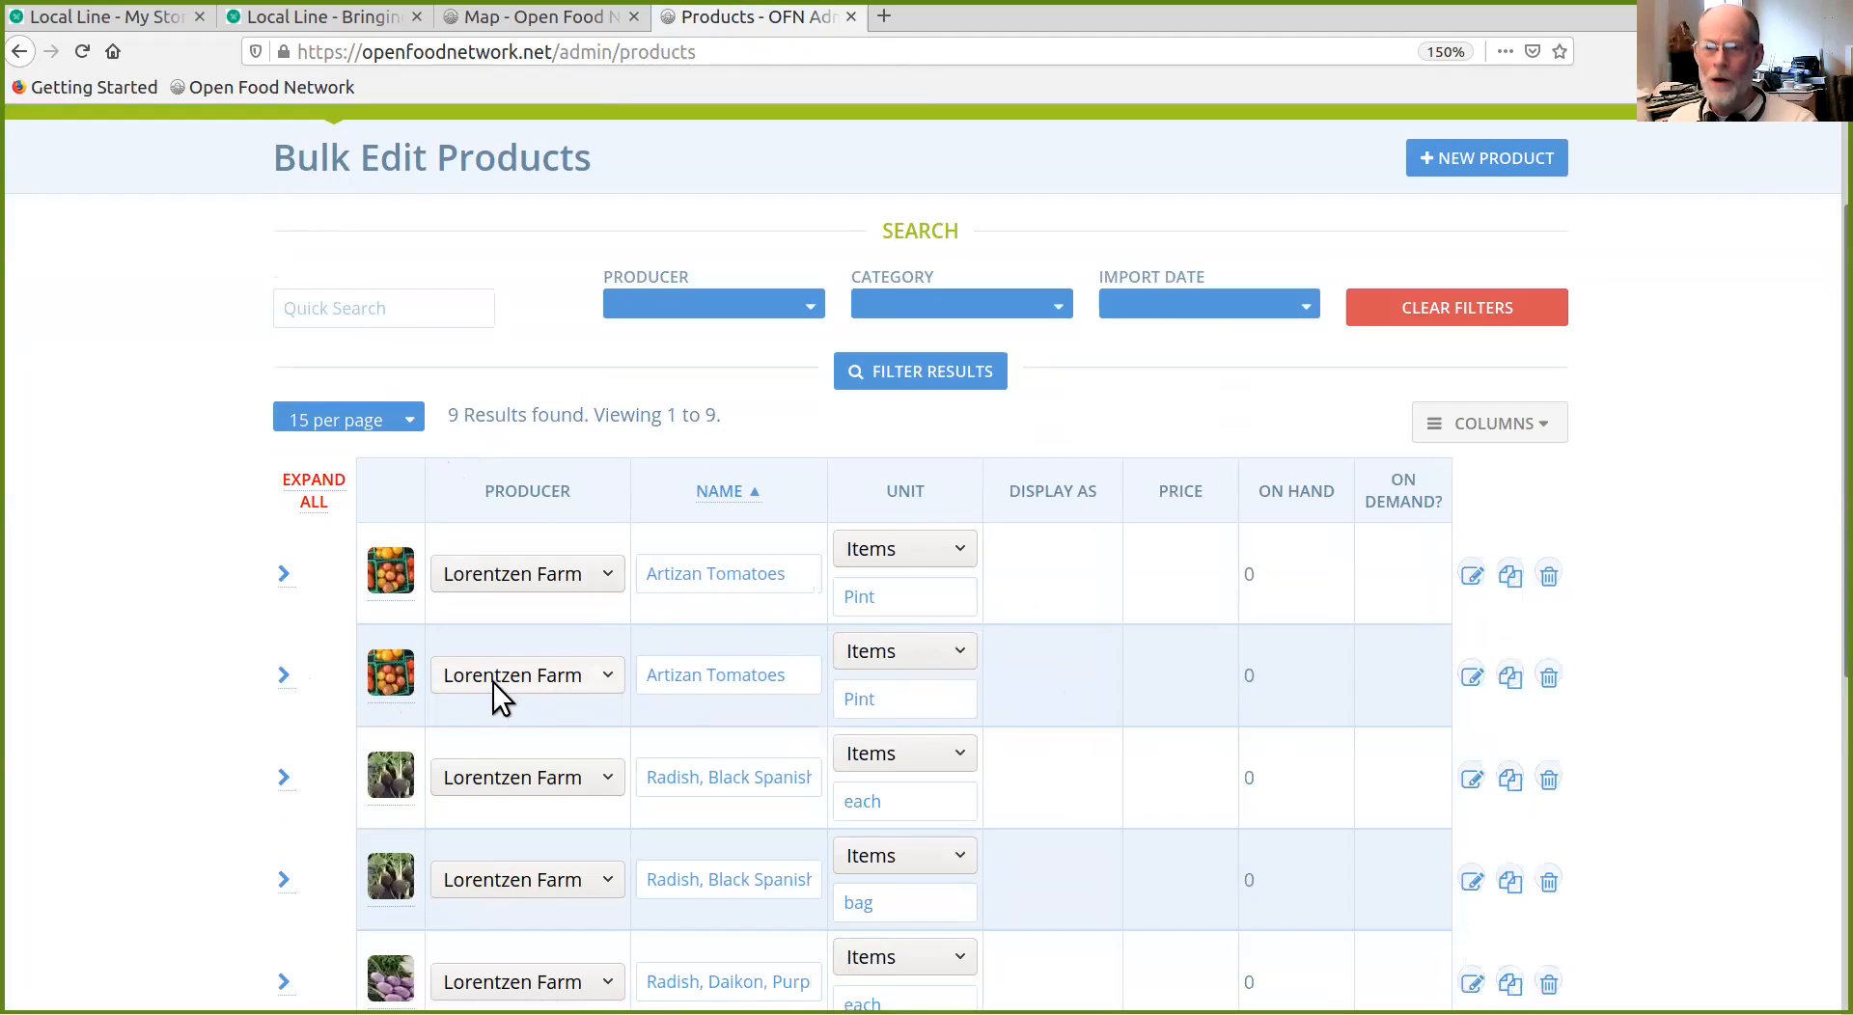
# Step: View the enlarged image of the second Artizan Tomatoes product and close it without uploading a new one
pyautogui.doubleClick(390, 665)
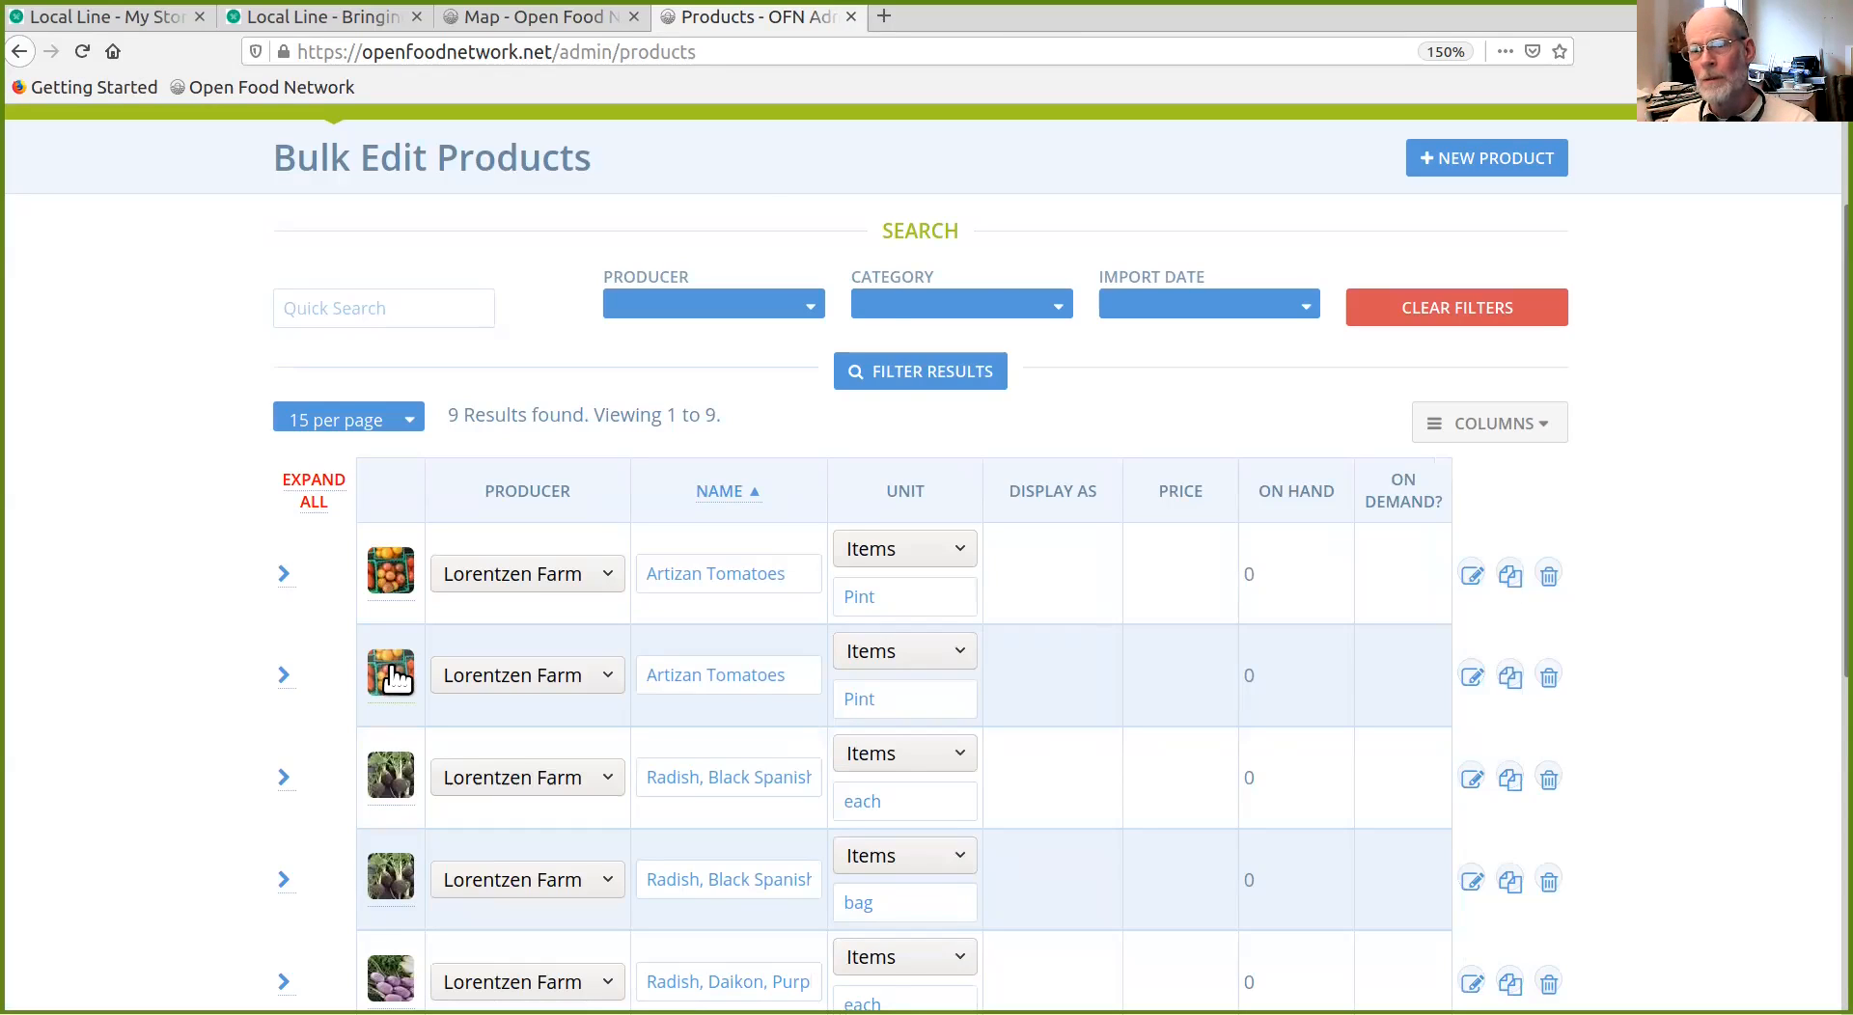
pyautogui.click(390, 676)
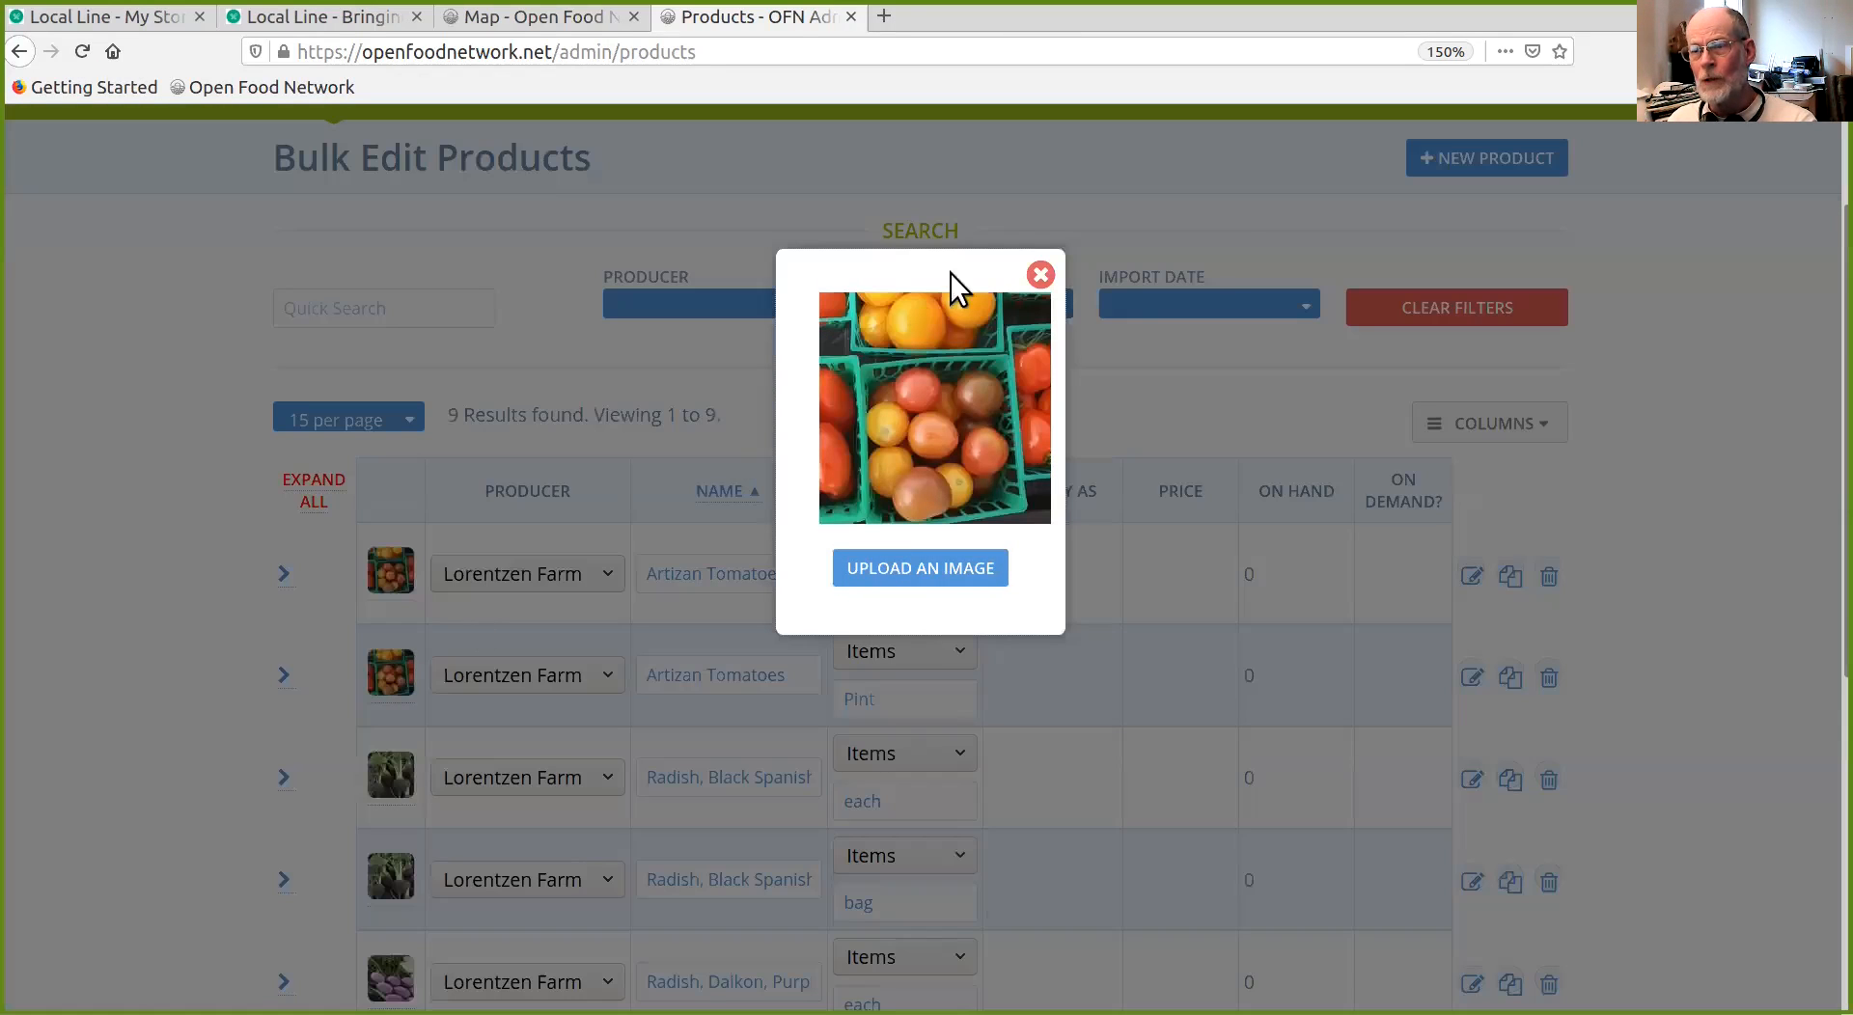
pyautogui.click(1039, 275)
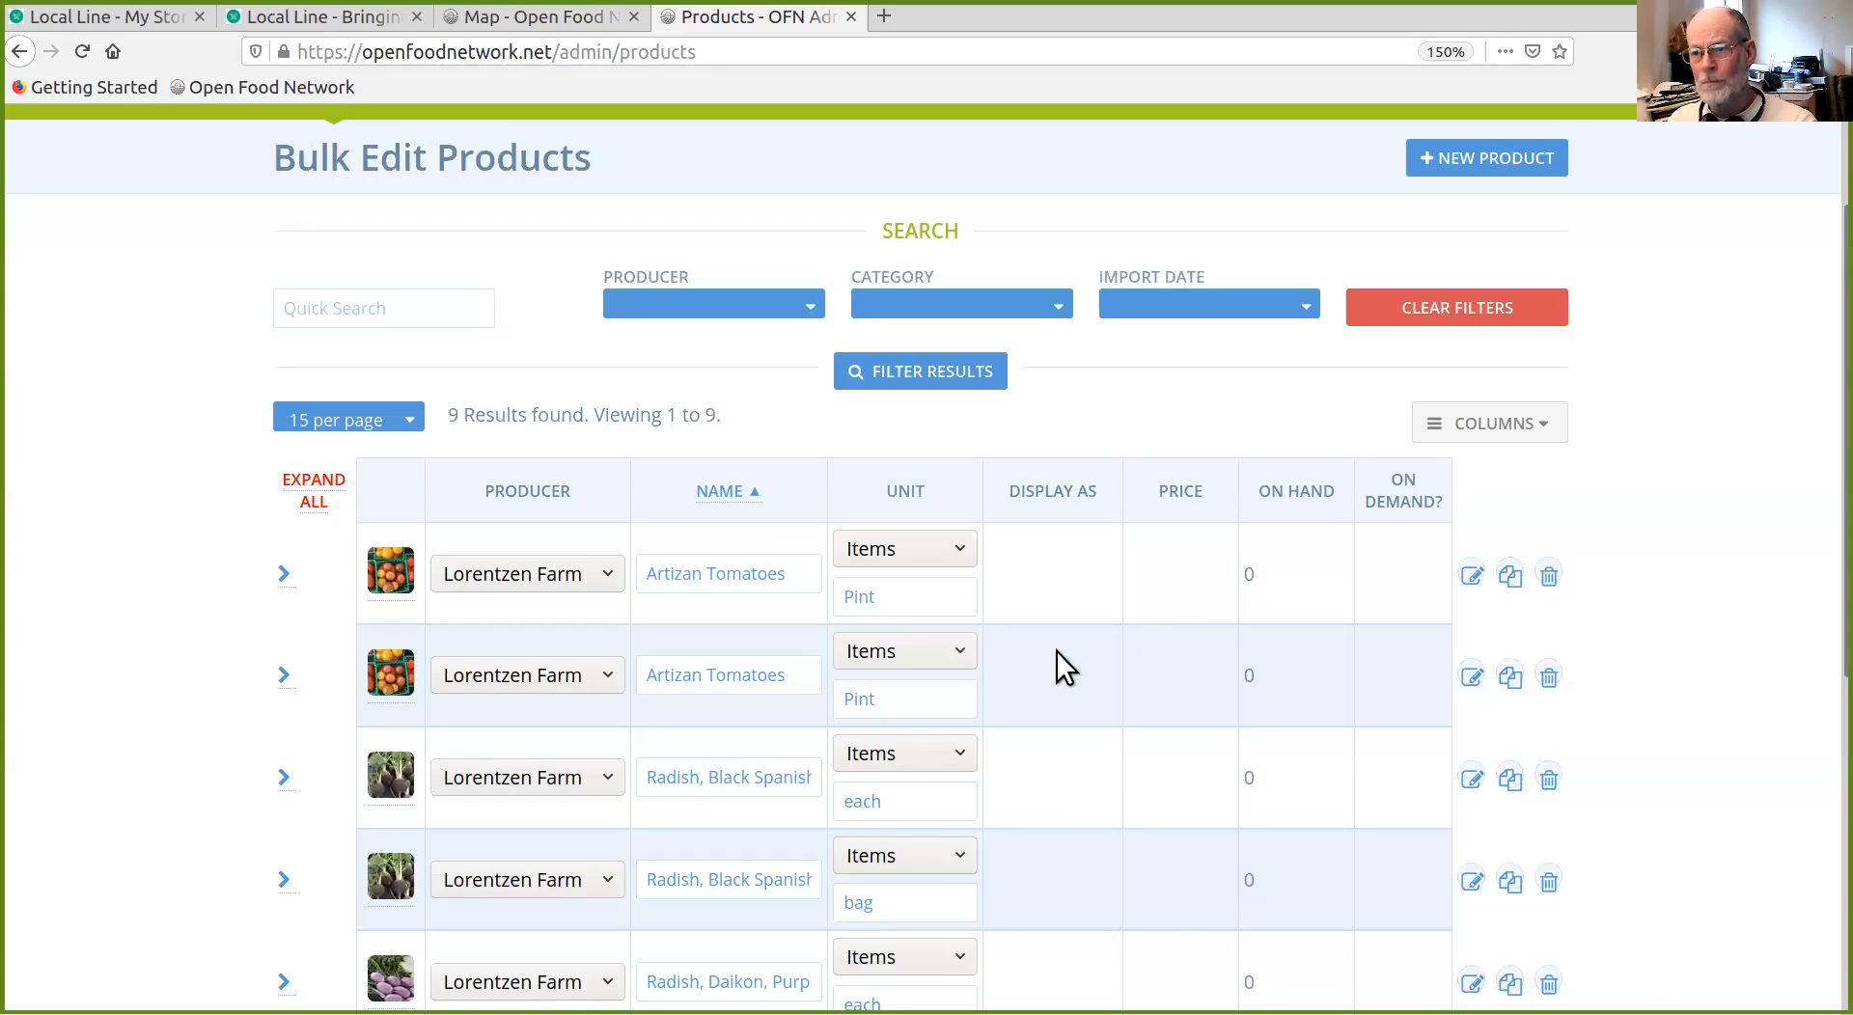
# Step: Set the price of the second Artizan Tomatoes product's variant to 12 and save the variant
pyautogui.click(286, 678)
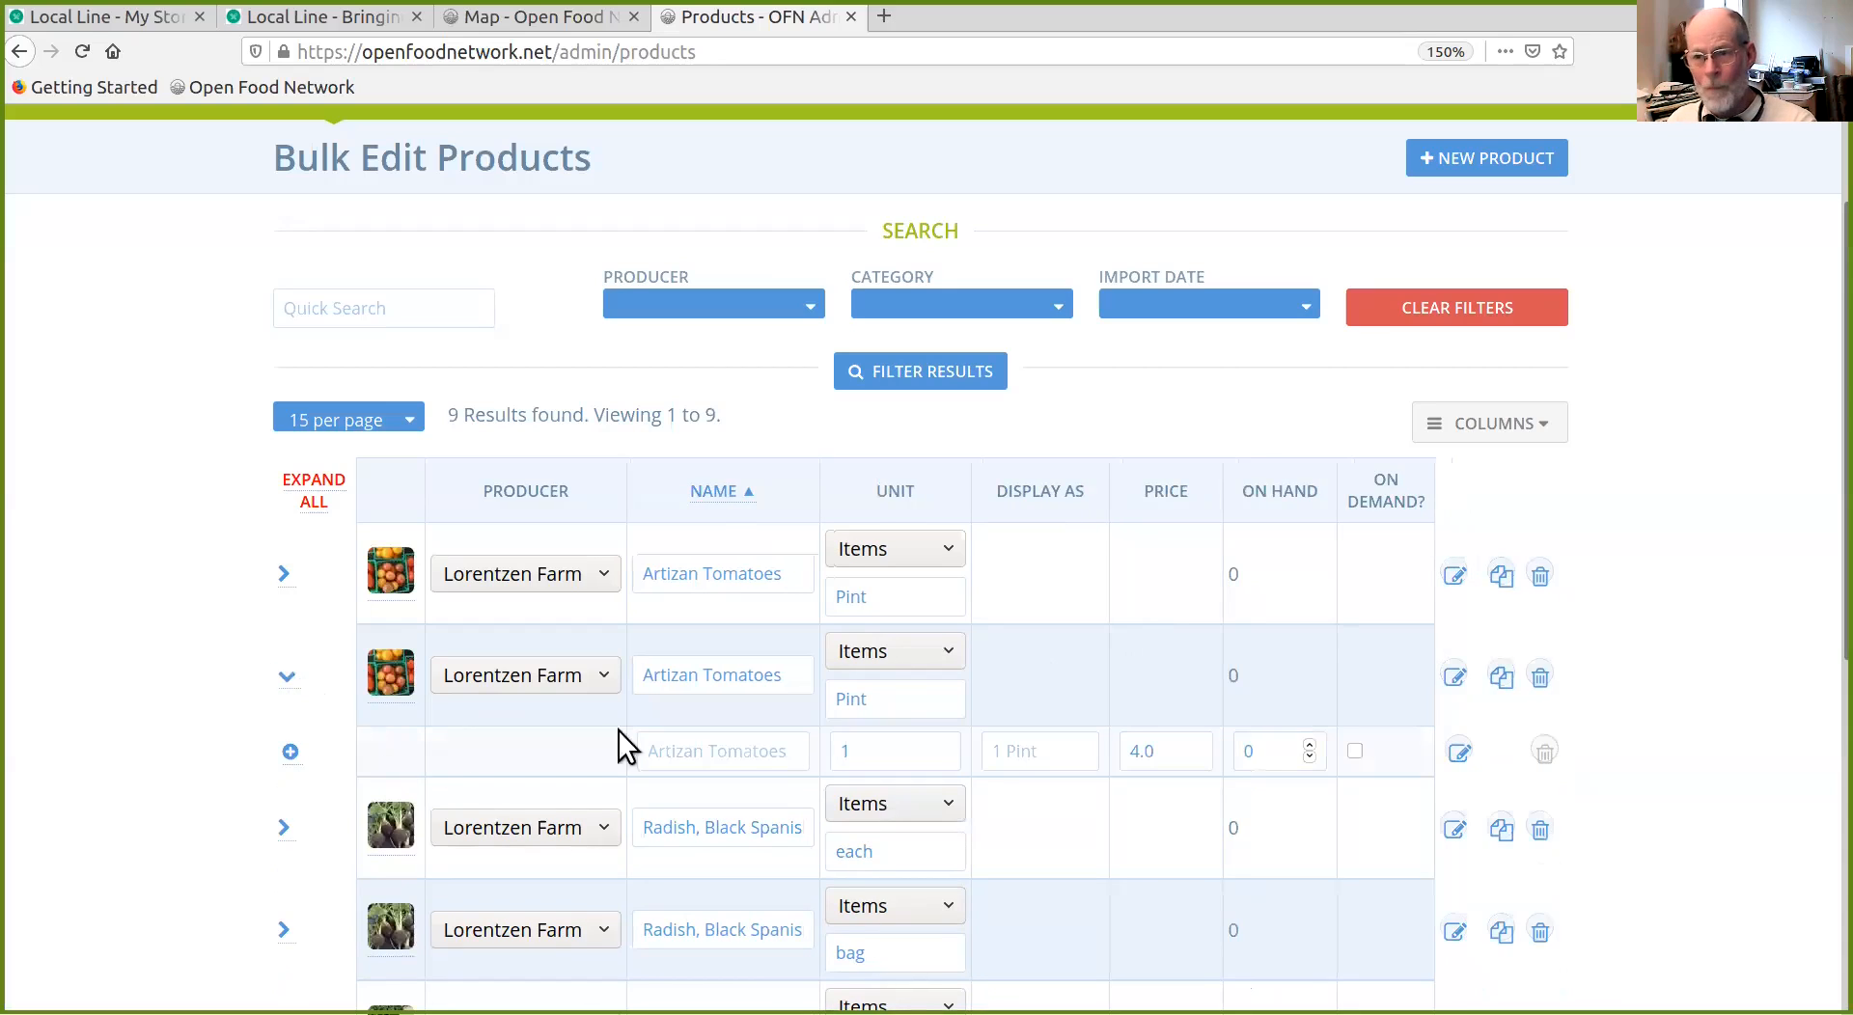
pyautogui.click(1468, 763)
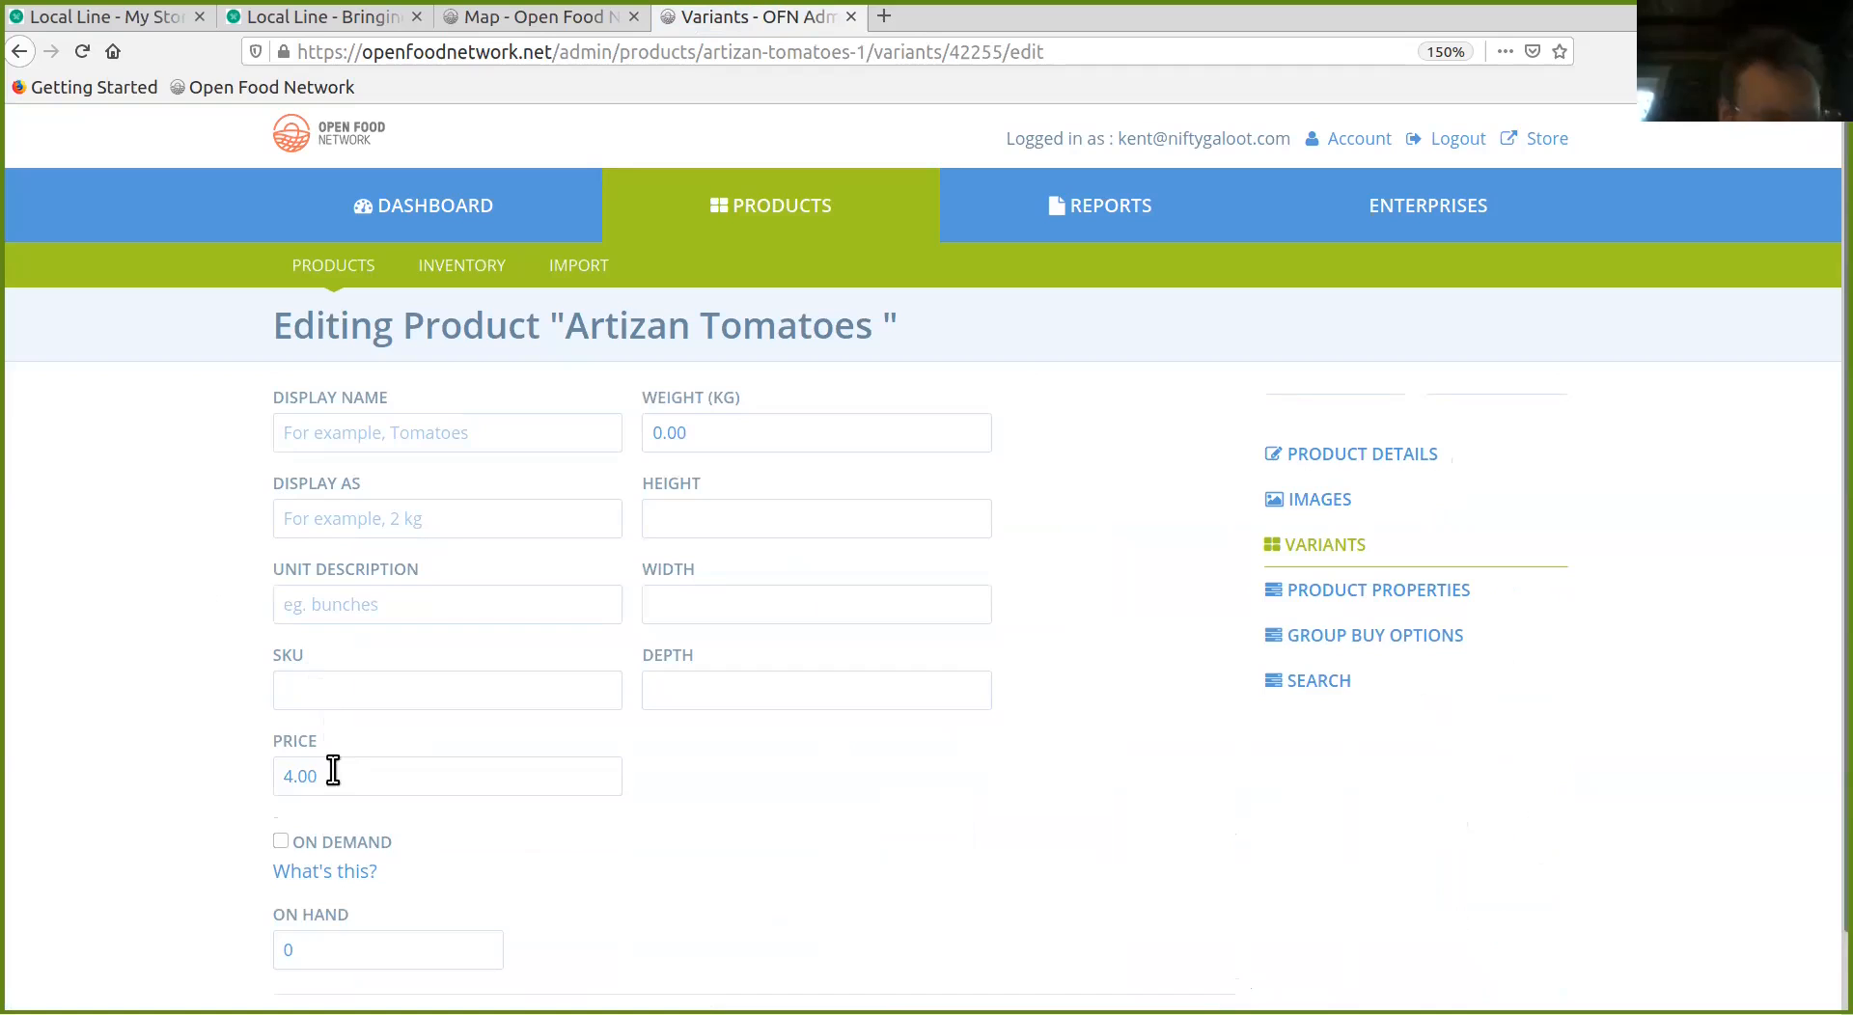
pyautogui.scroll(-1, 137, 777)
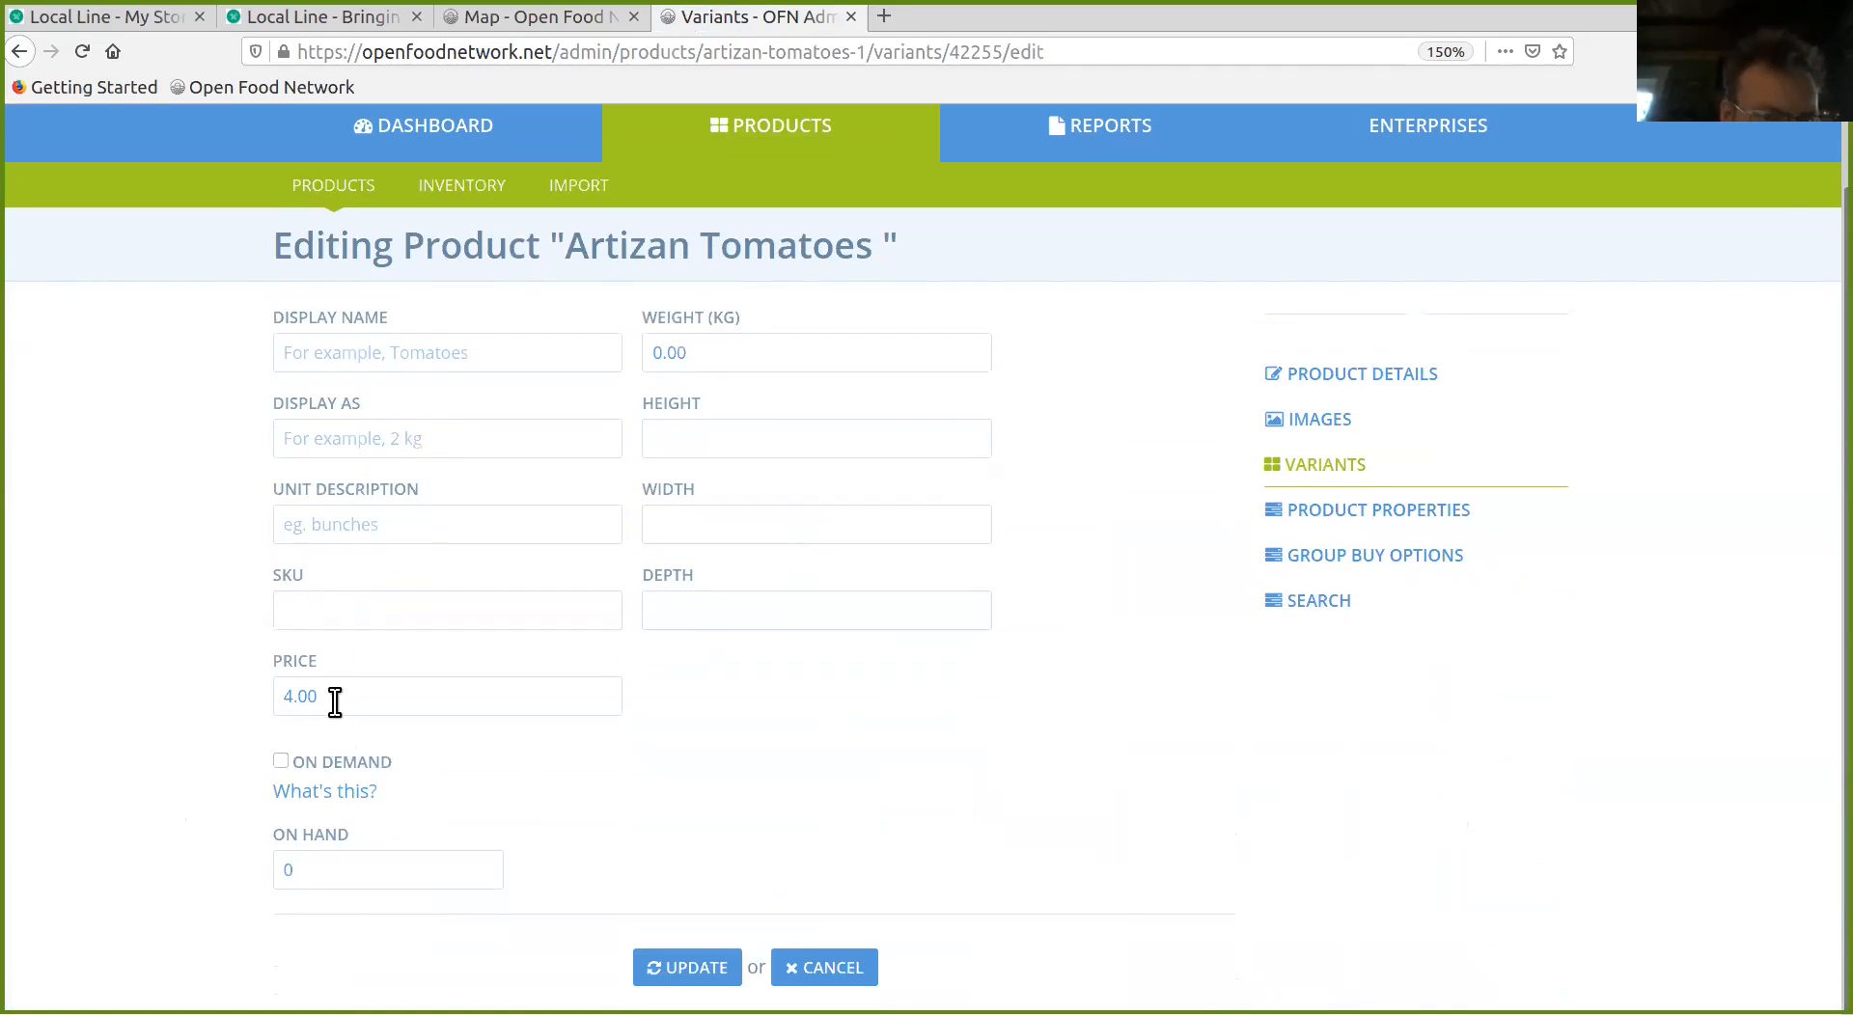
pyautogui.moveTo(335, 701); pyautogui.dragTo(260, 696)
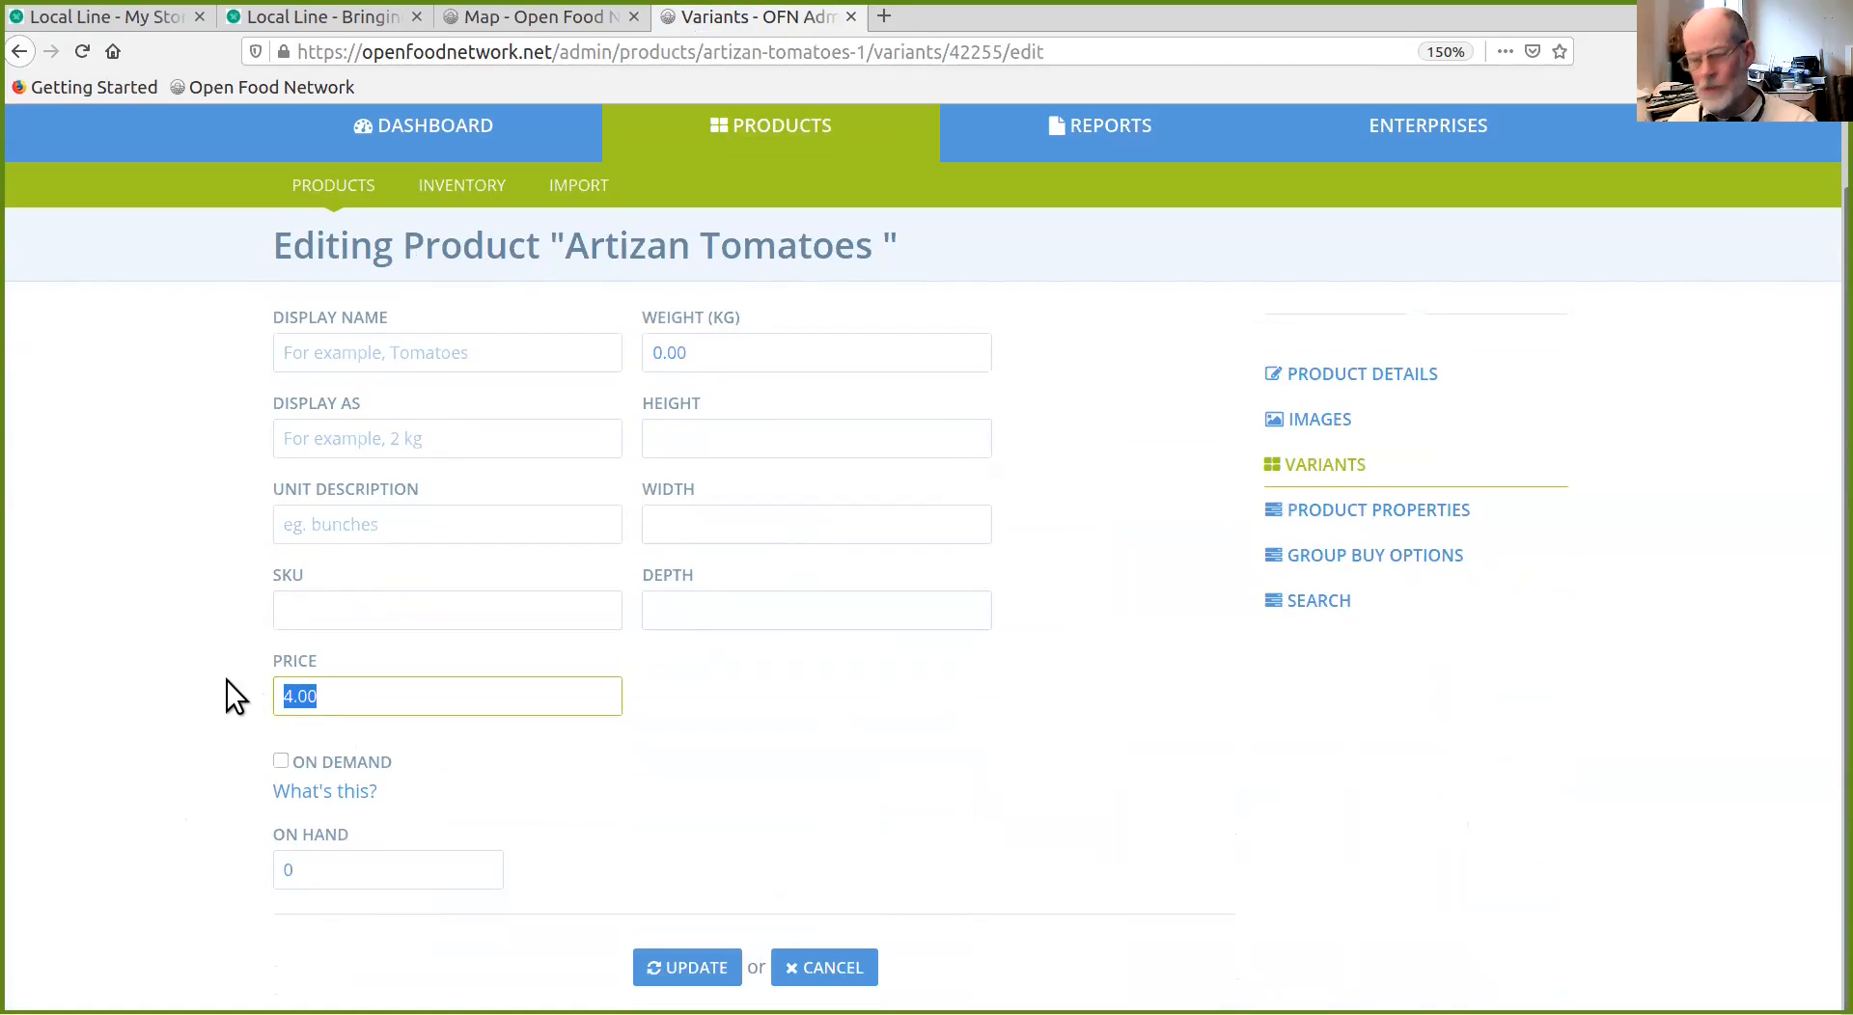
pyautogui.write('15')
pyautogui.press('BackSpace')
pyautogui.write('2')
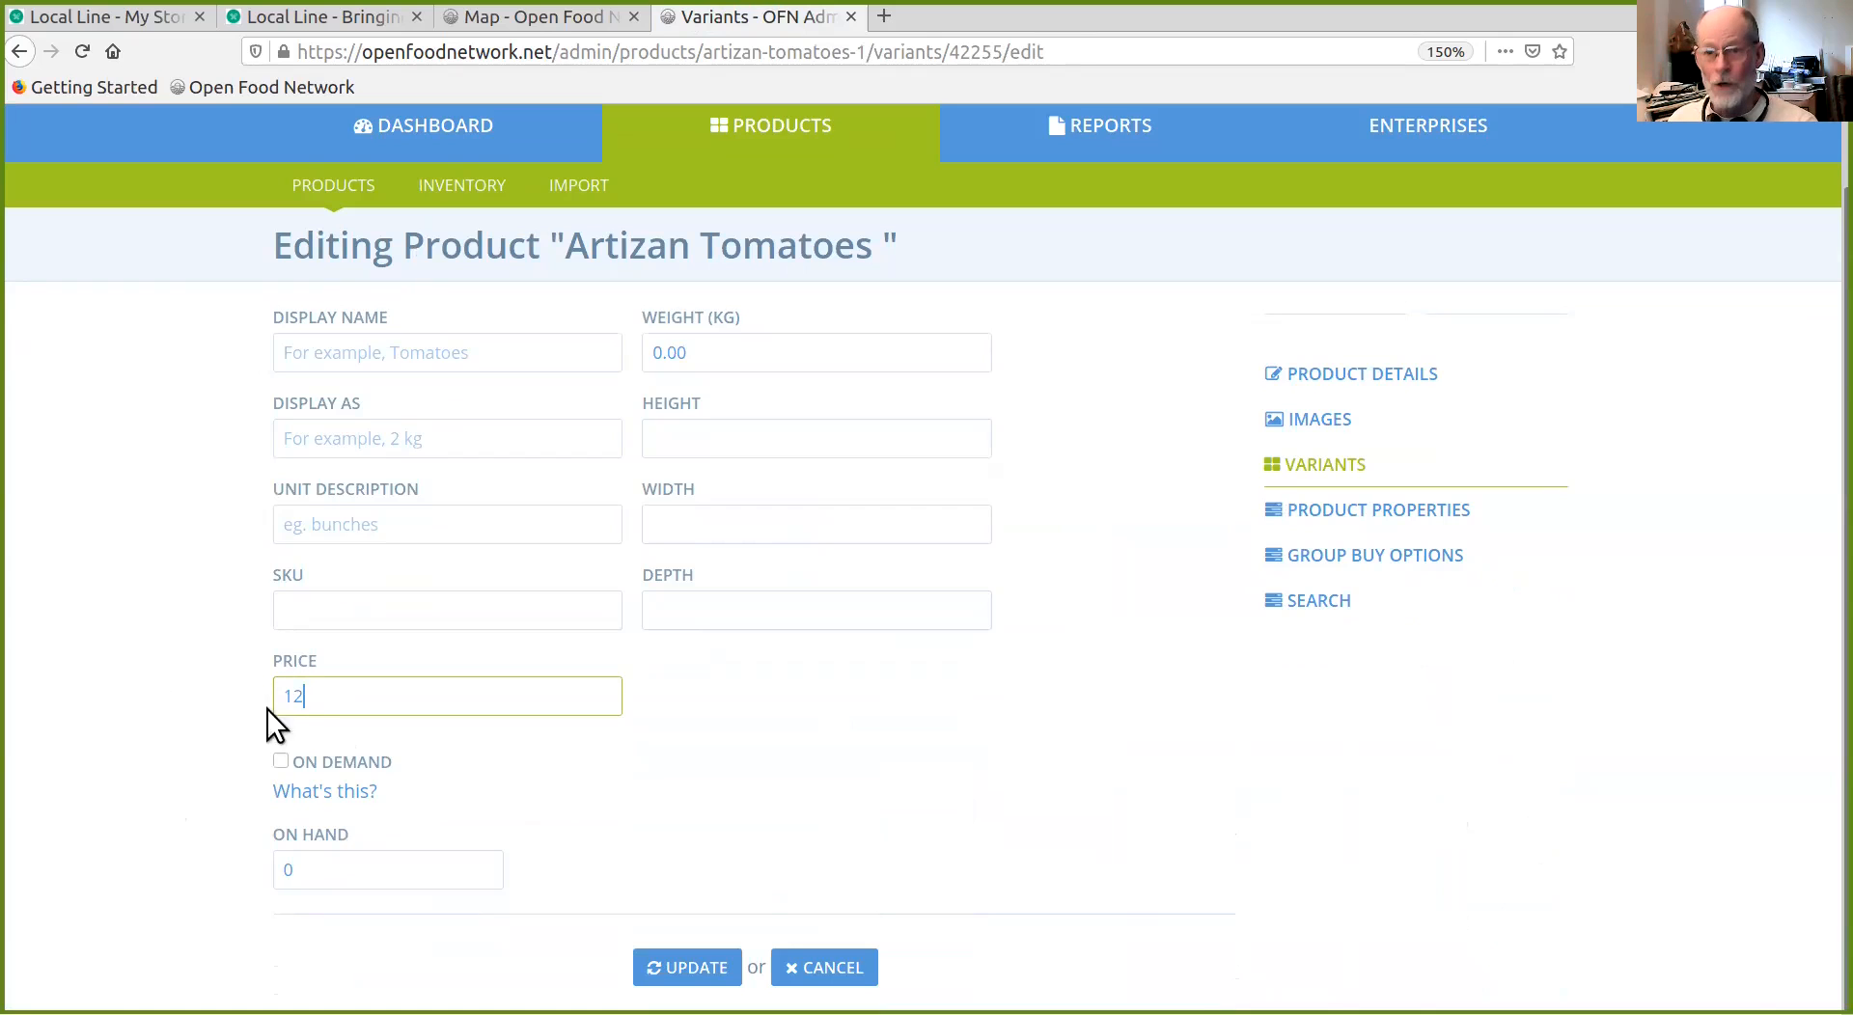
pyautogui.click(716, 963)
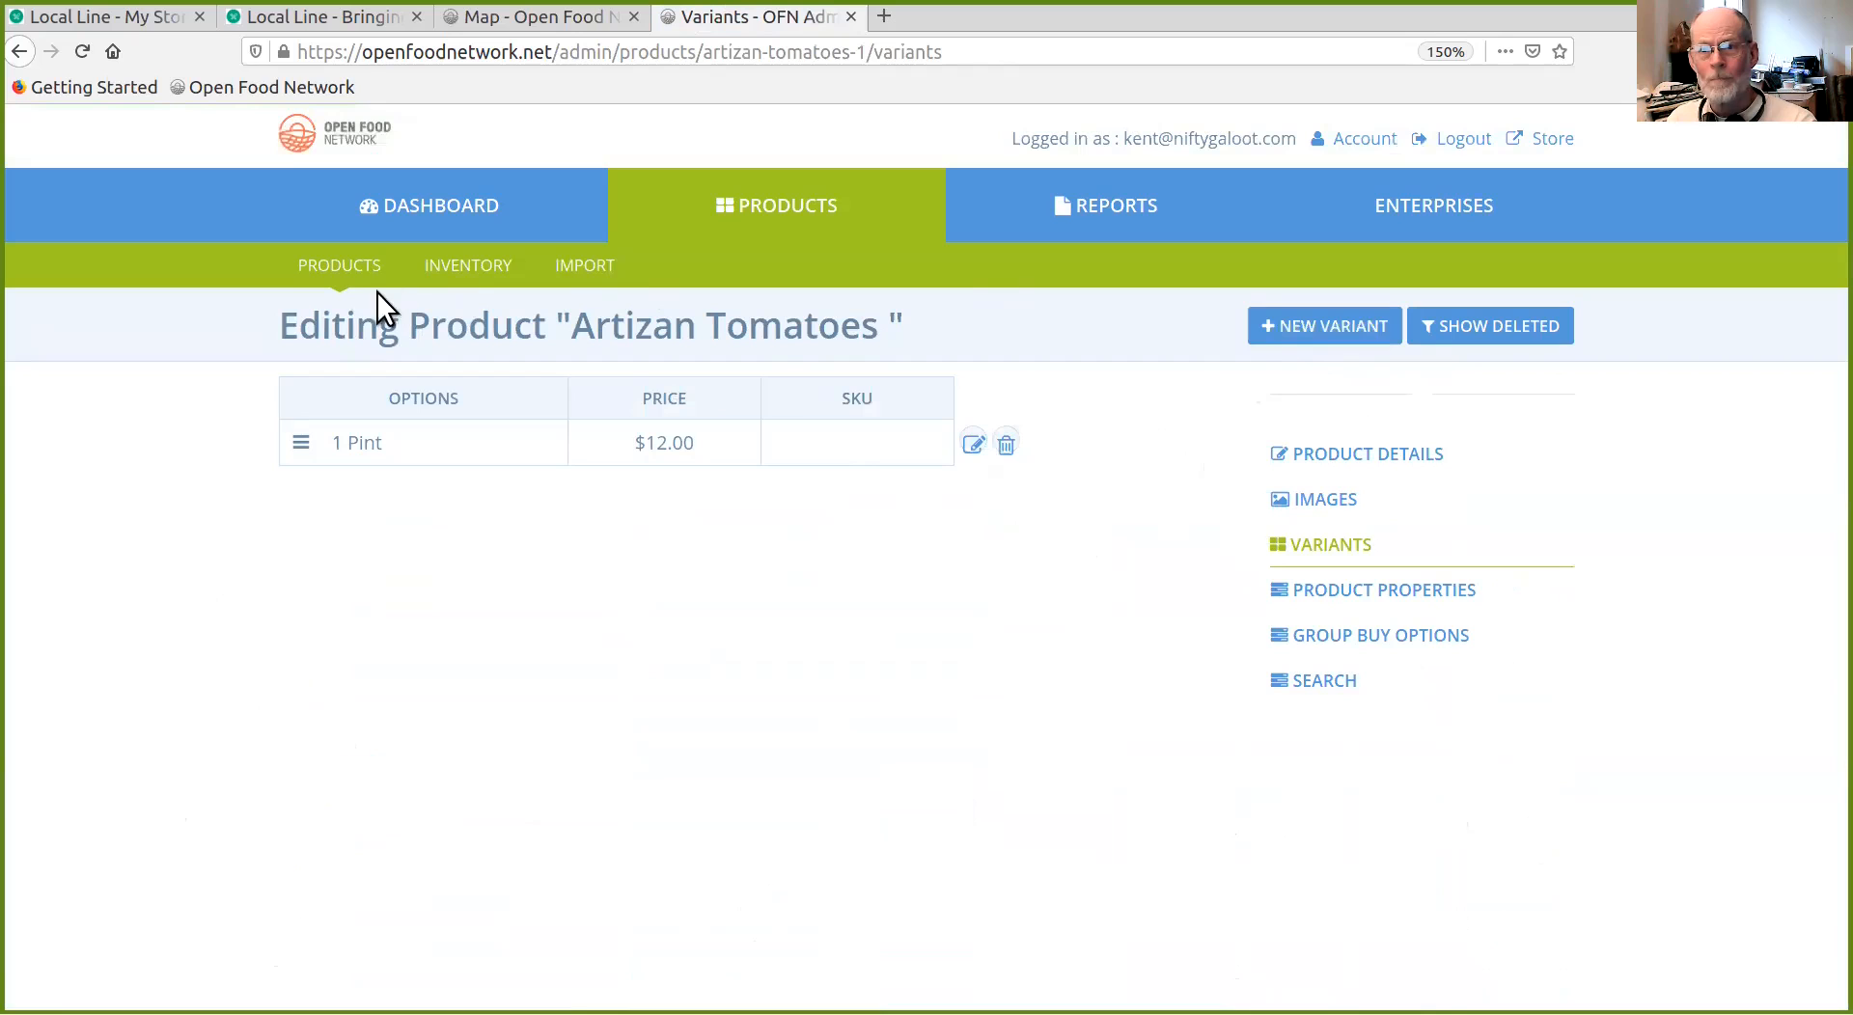
# Step: Return to the products list, expand the second Artizan Tomatoes product's variant row, and open that product for editing
pyautogui.click(333, 270)
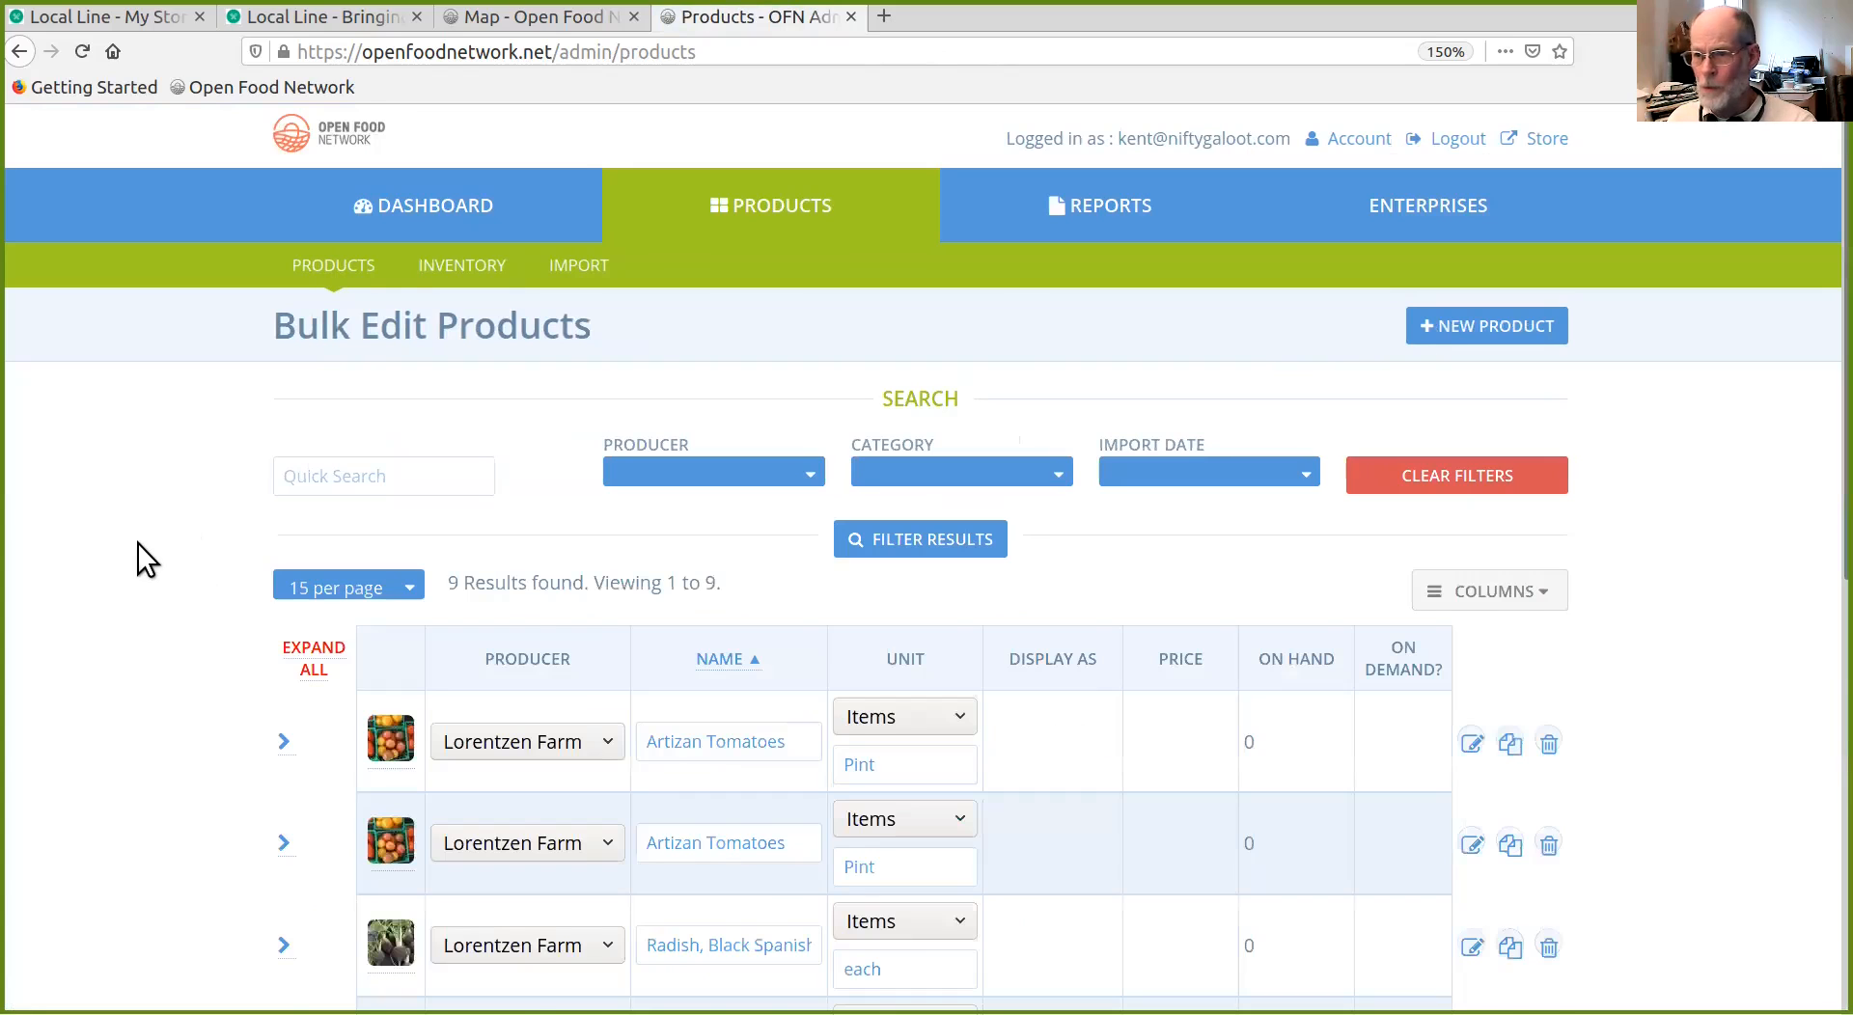
pyautogui.scroll(-5, 141, 545)
pyautogui.scroll(3, 147, 554)
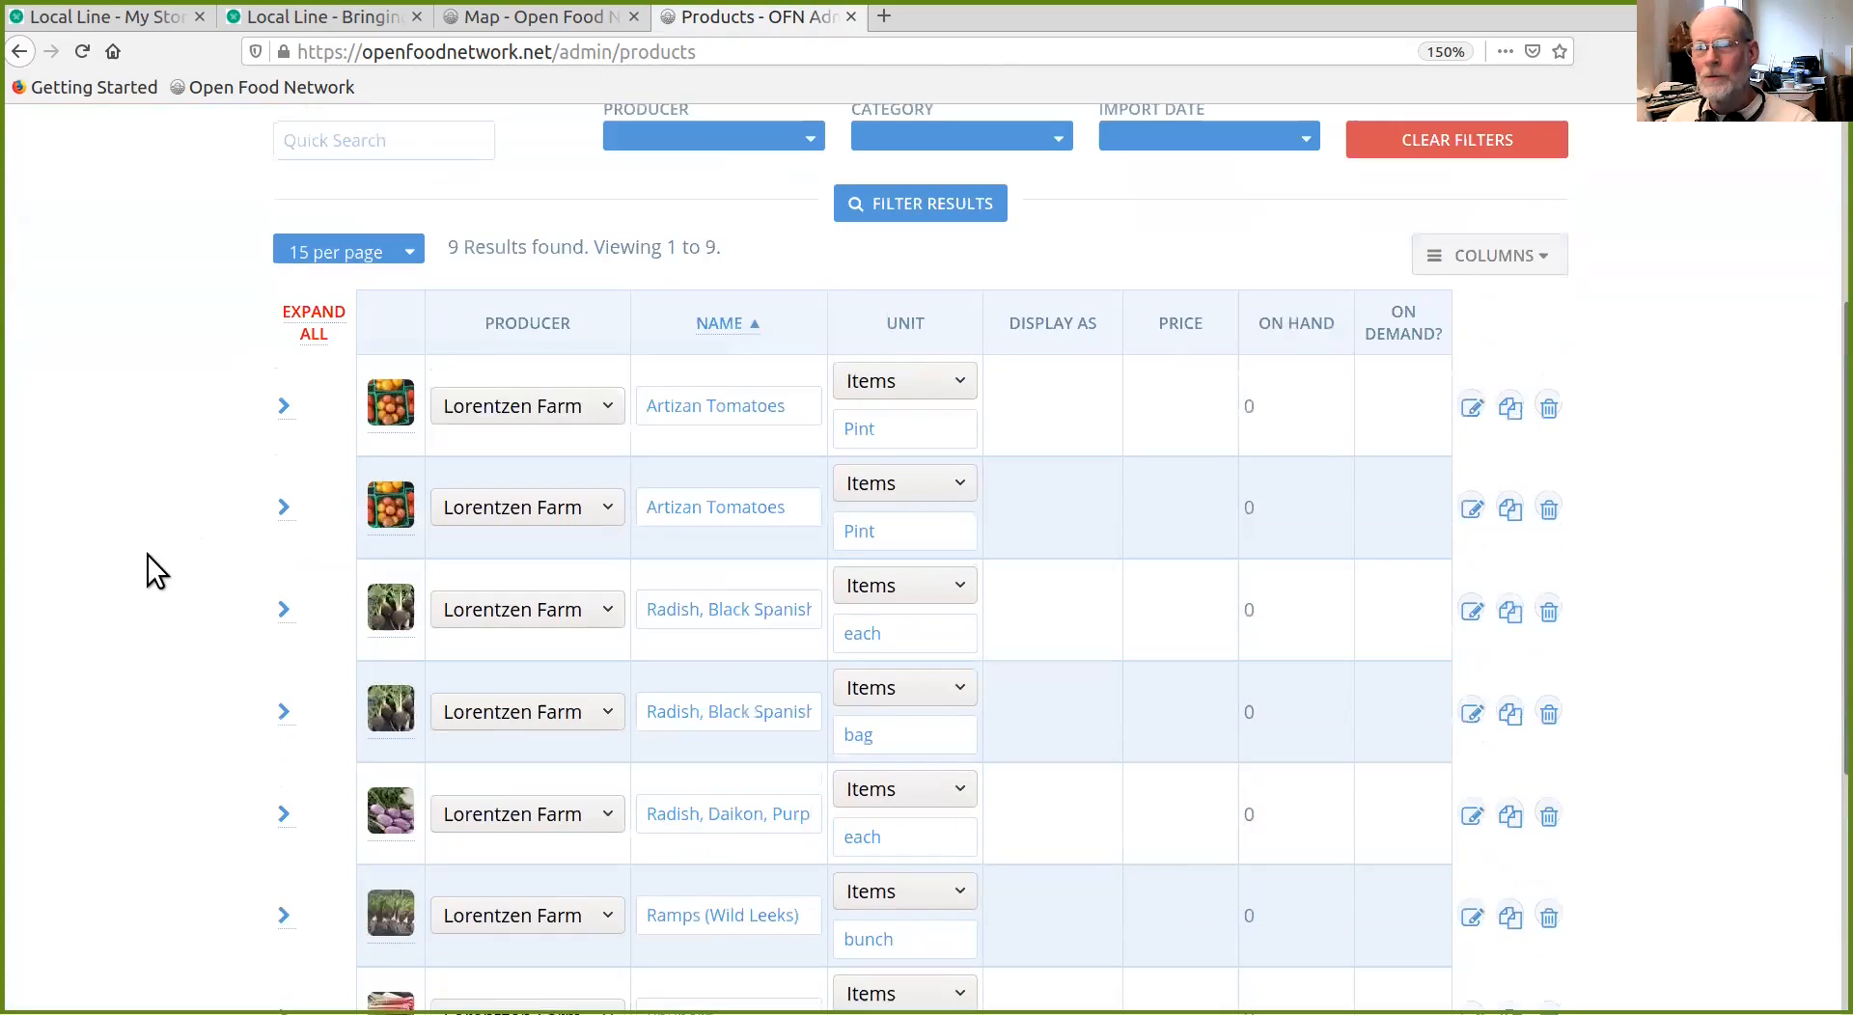
pyautogui.click(284, 502)
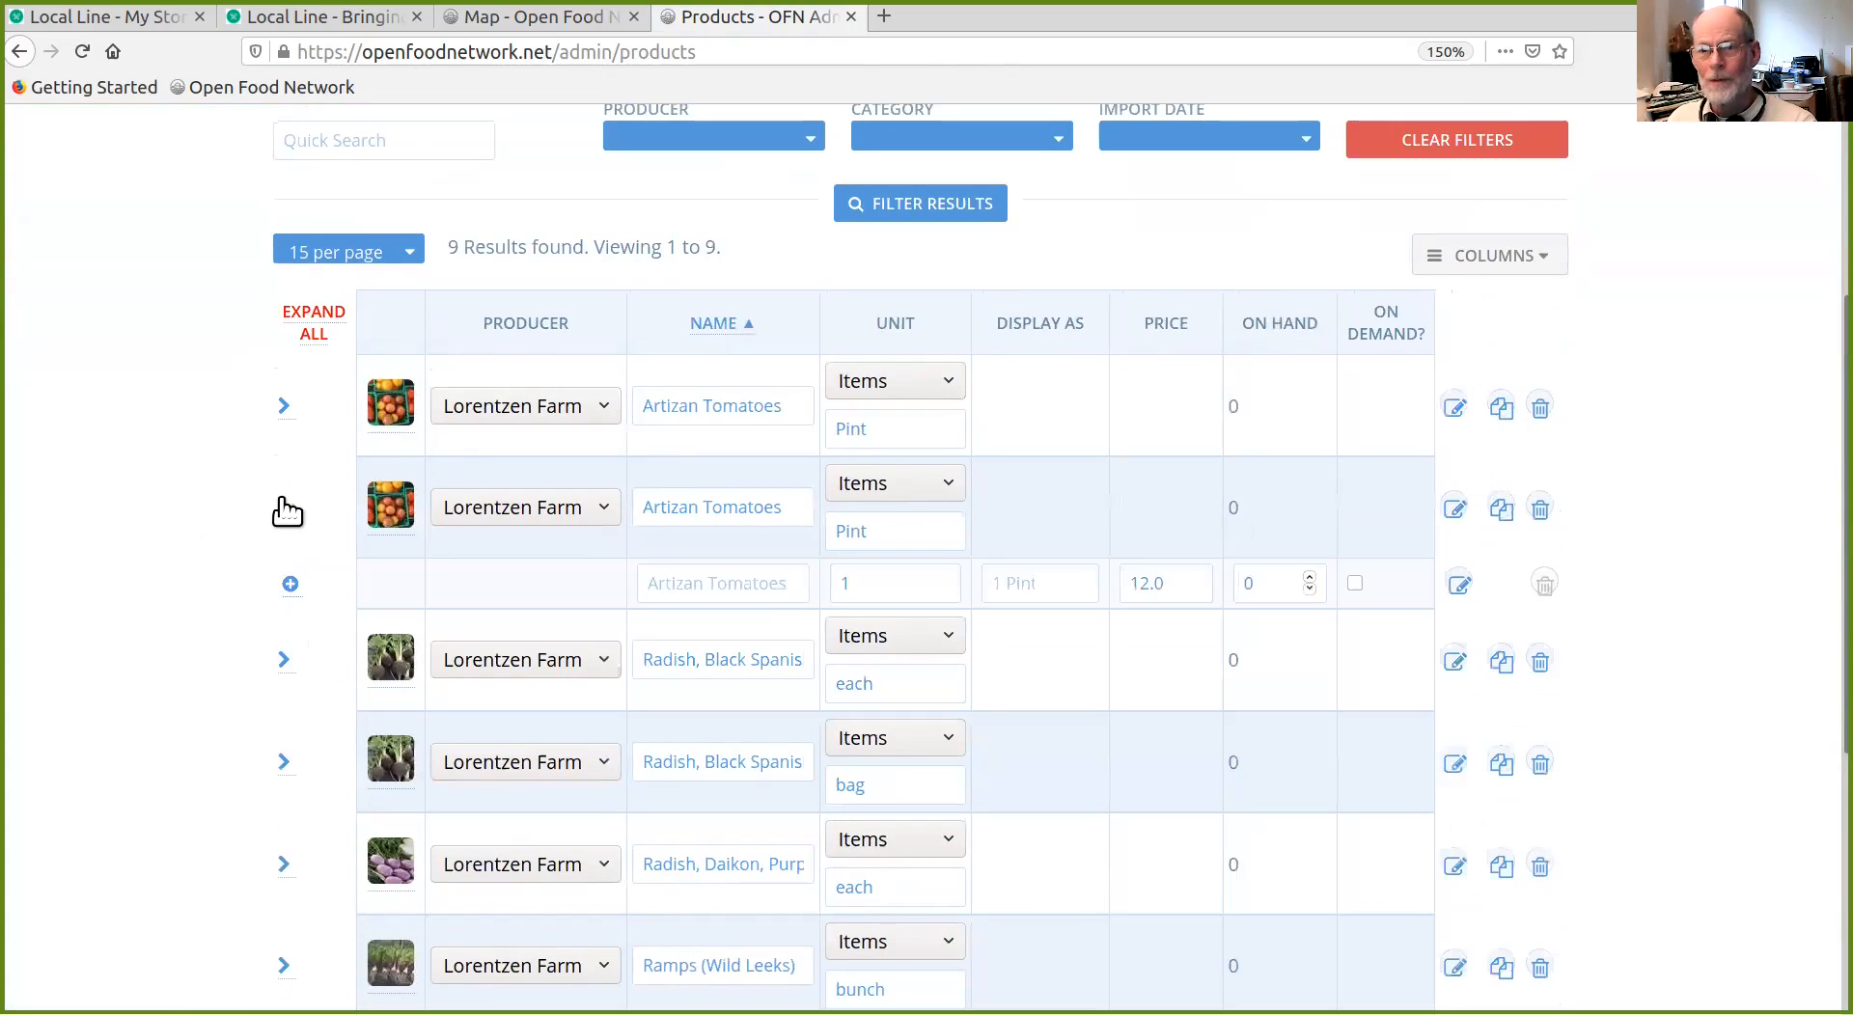
pyautogui.click(1454, 506)
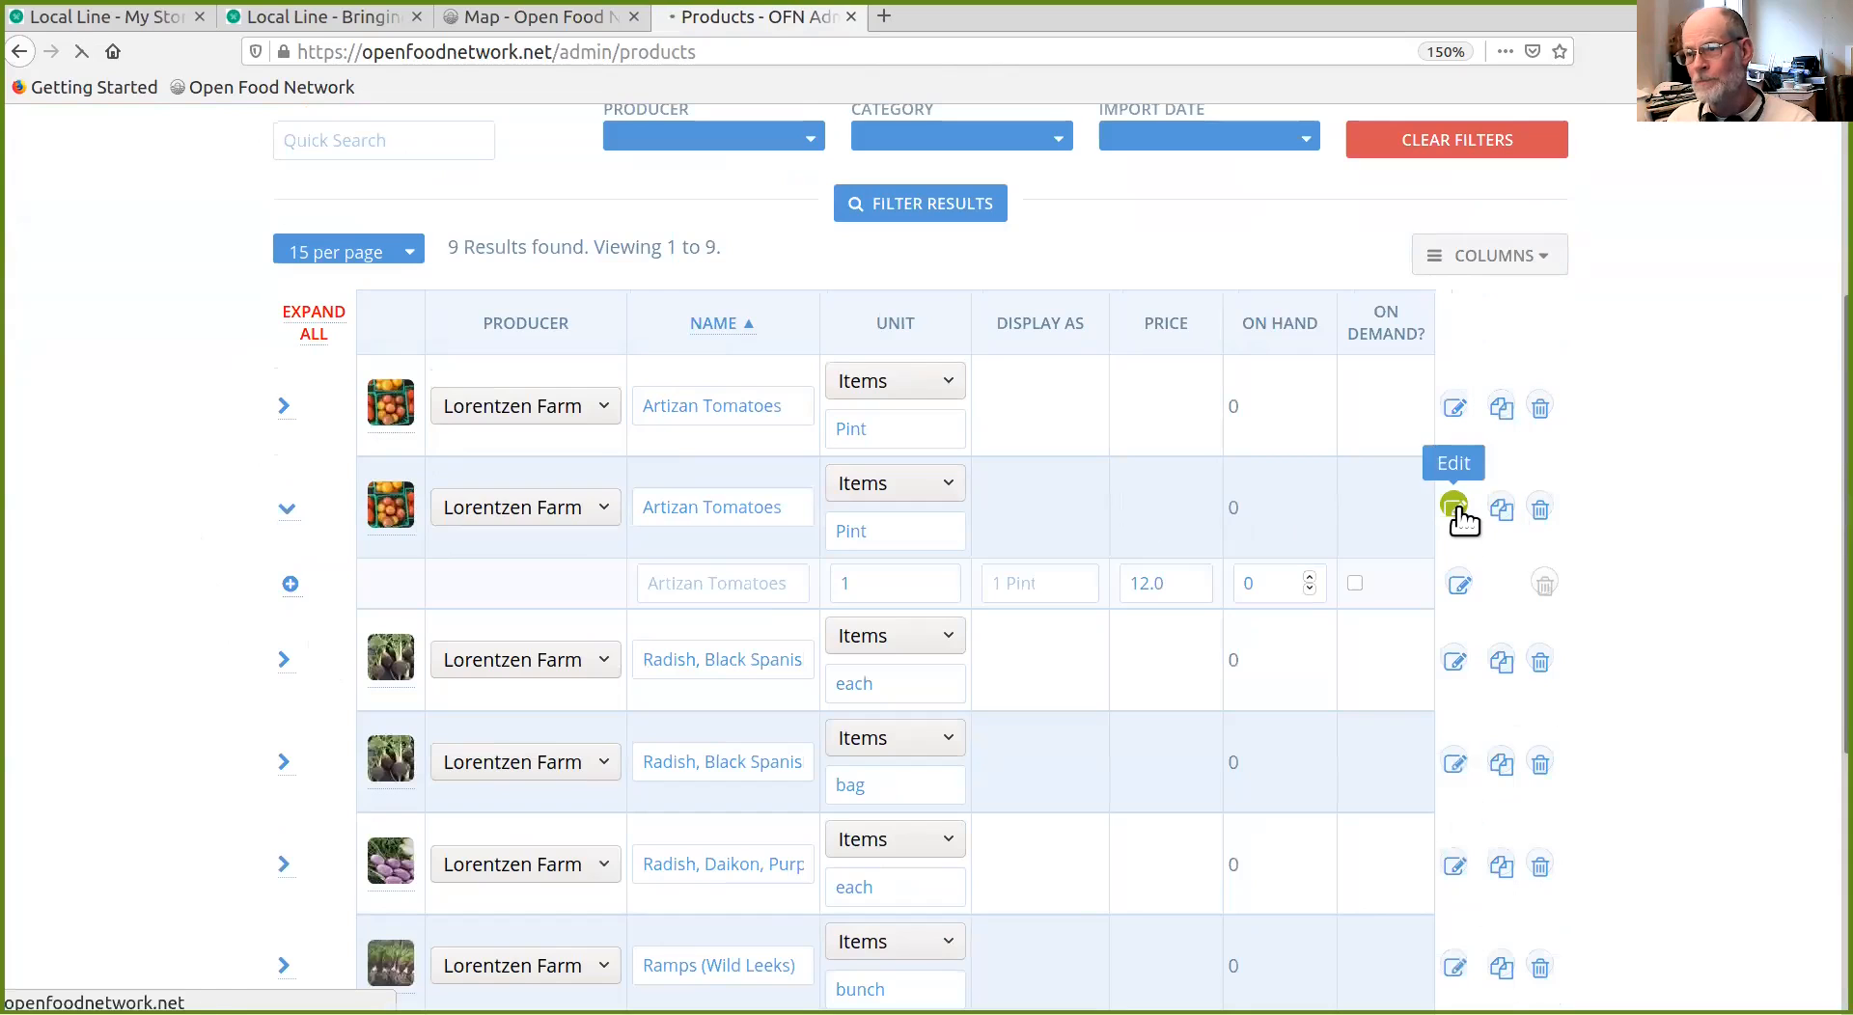